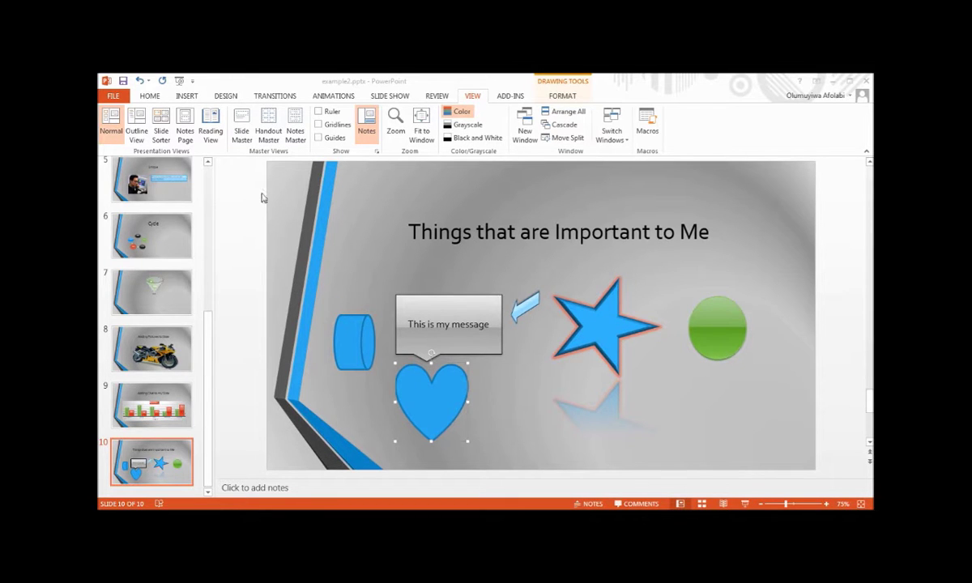
Step: Apply the Push transition to slide 2 (Overview) and preview it
click(272, 95)
click(601, 142)
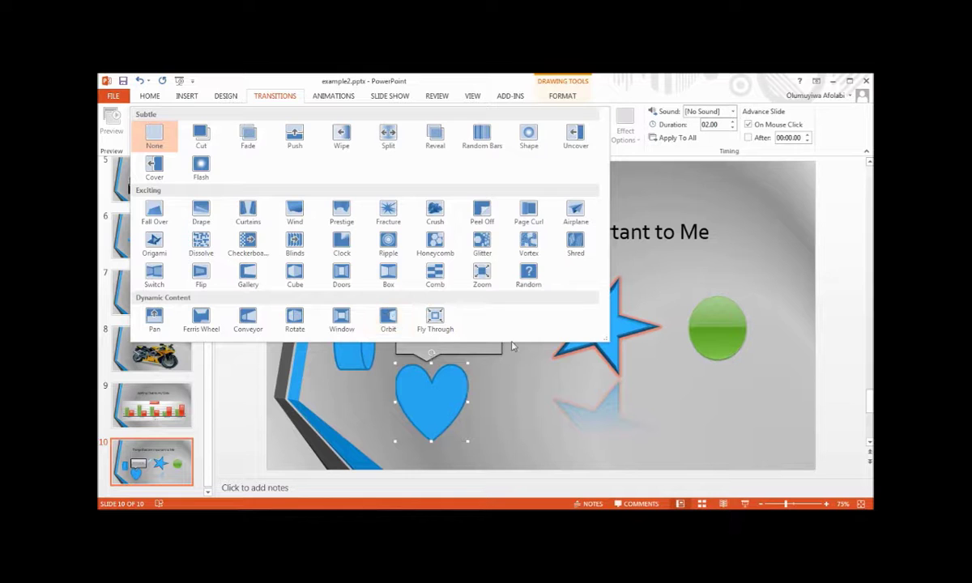
click(558, 366)
drag(207, 381, 207, 231)
click(137, 271)
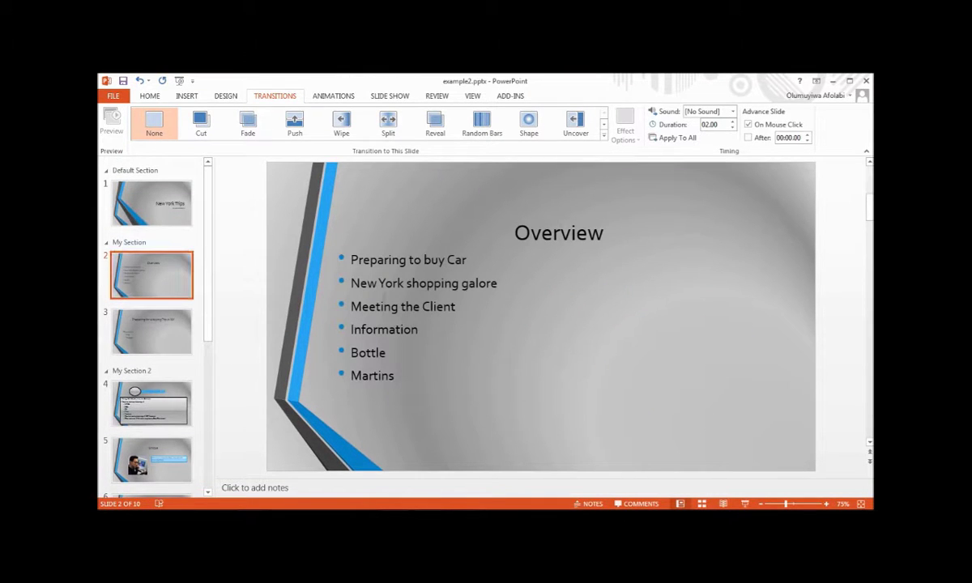
click(153, 188)
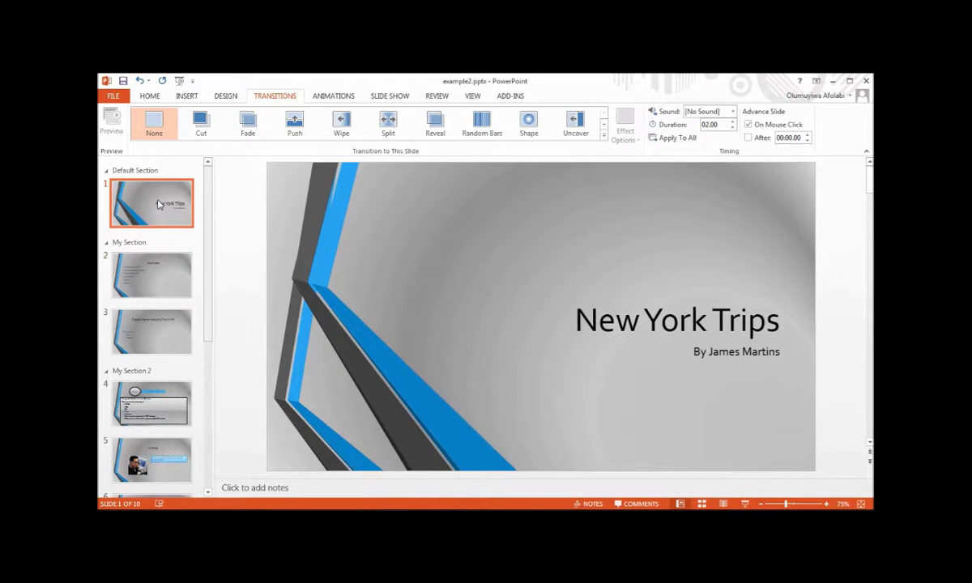
click(148, 272)
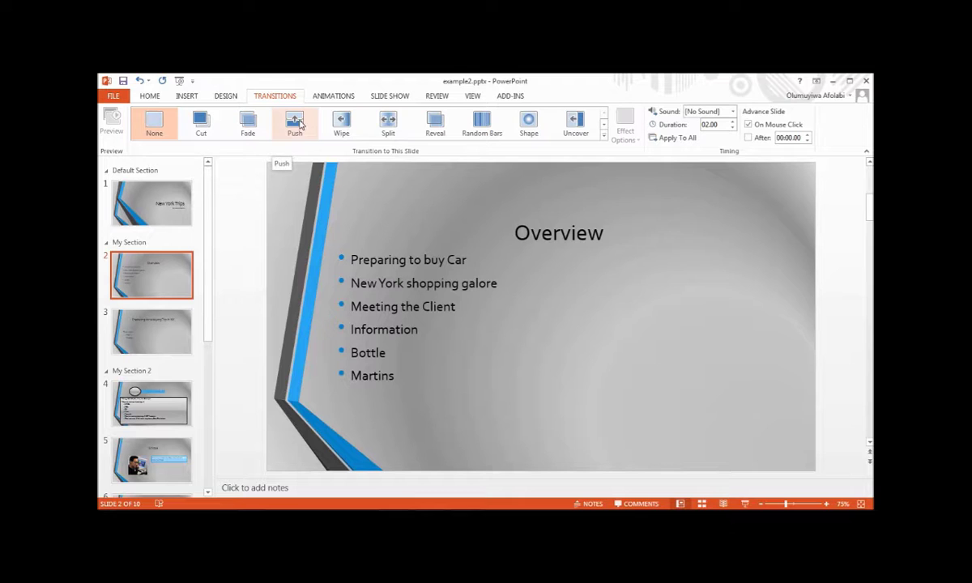
click(299, 123)
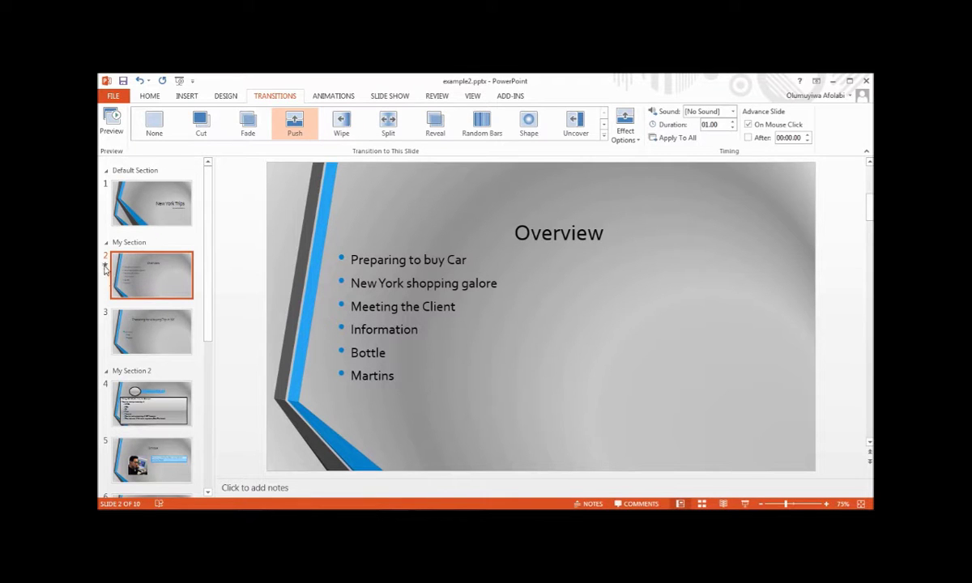
click(105, 266)
click(105, 267)
click(105, 266)
click(105, 267)
Step: Try the Push sound on the Overview slide's transition and preview it
click(688, 111)
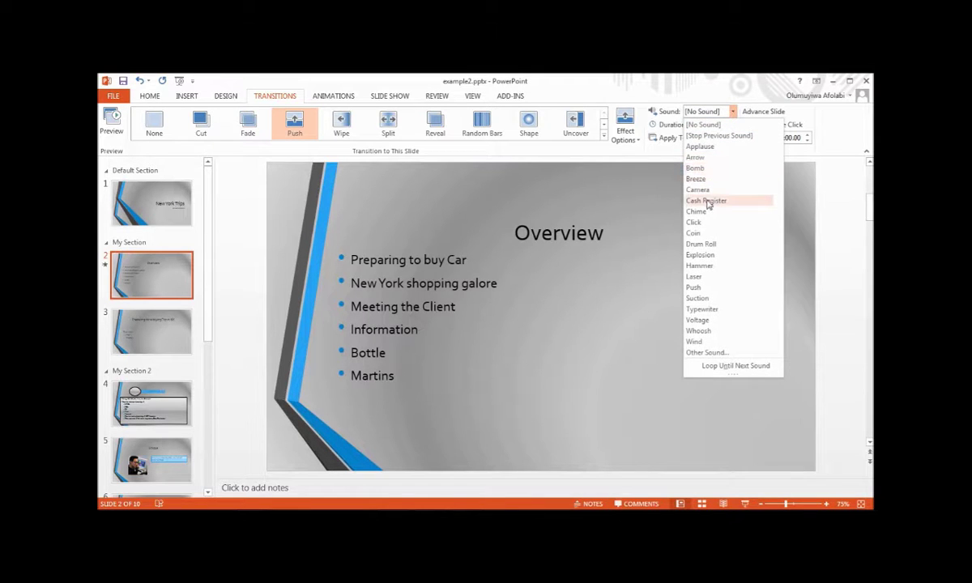
click(713, 287)
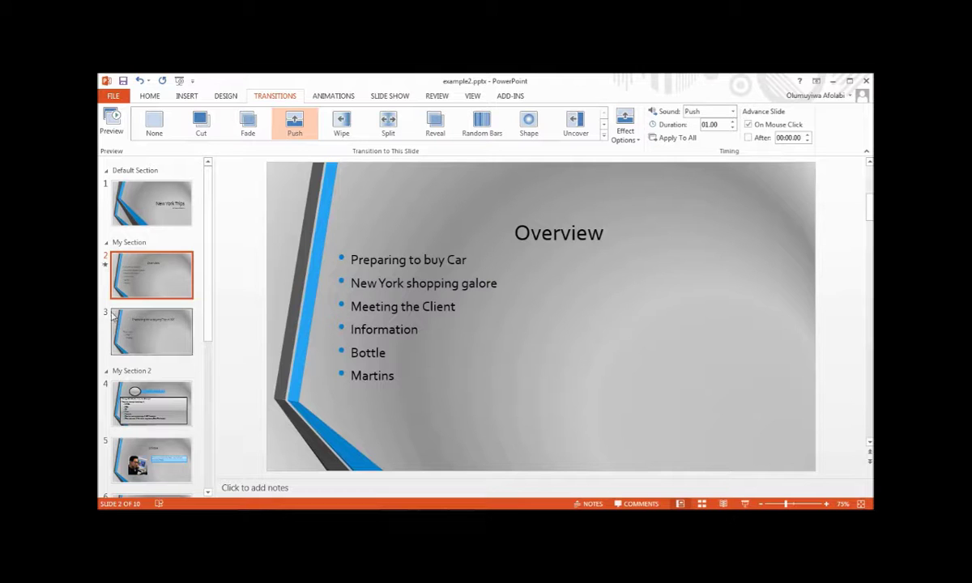
click(104, 265)
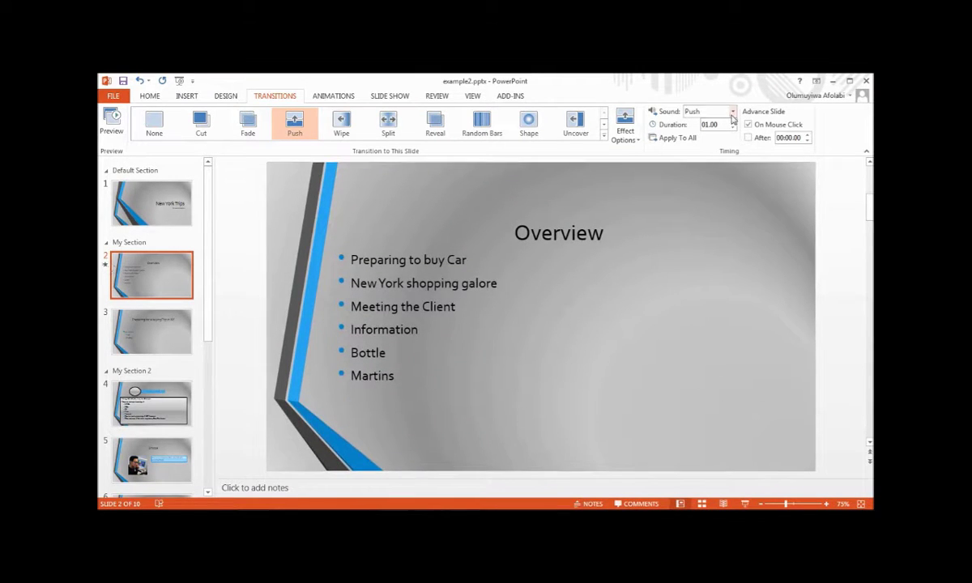
Step: Set the Overview slide's transition sound to Chime and preview the transition
click(689, 111)
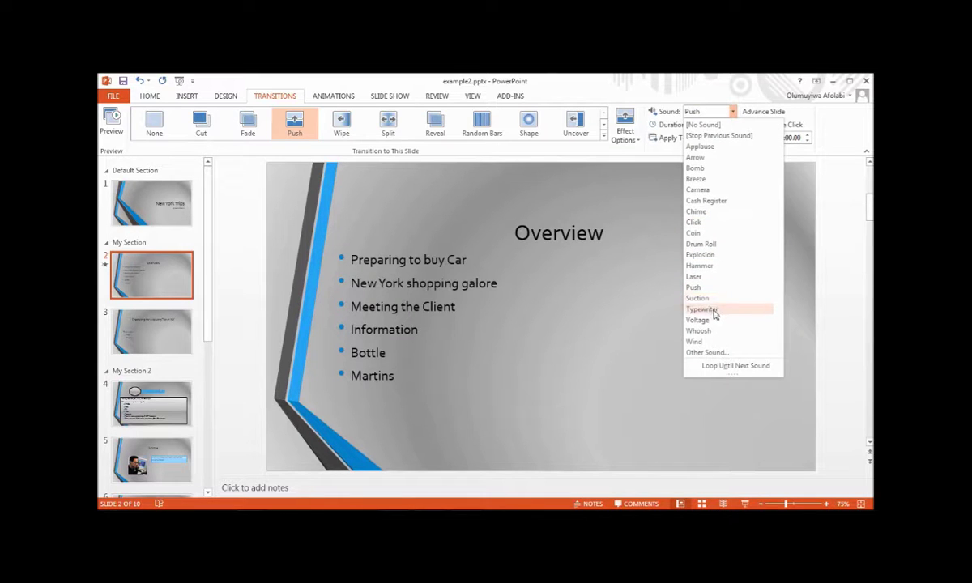
click(709, 211)
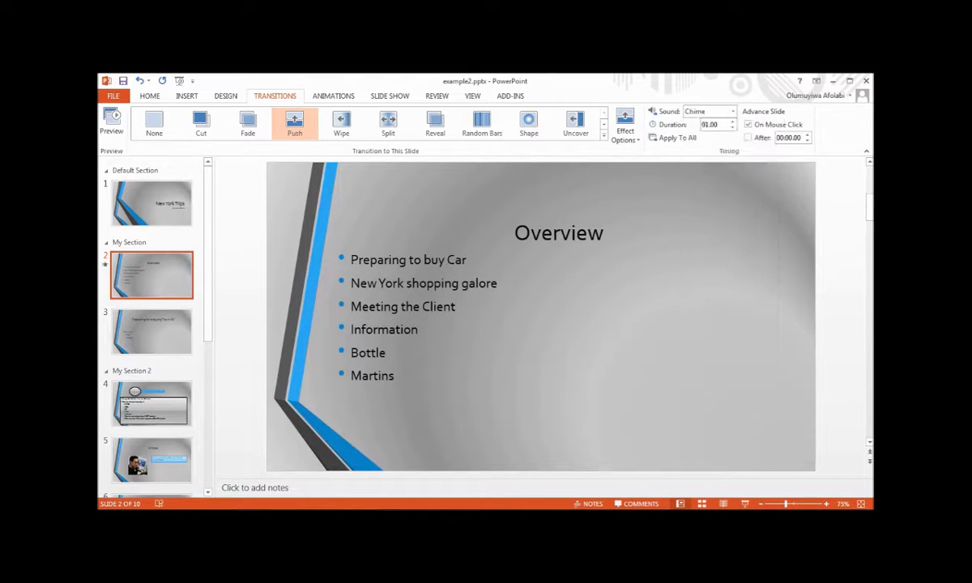
click(105, 264)
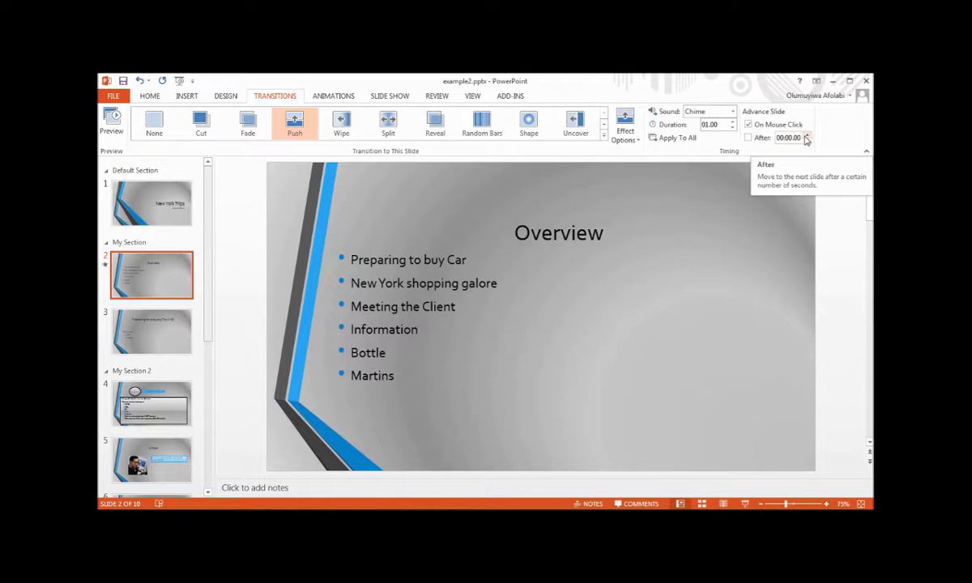
Step: Apply the Glitter transition to slide 3, after trying and previewing the Clock transition on it
click(154, 332)
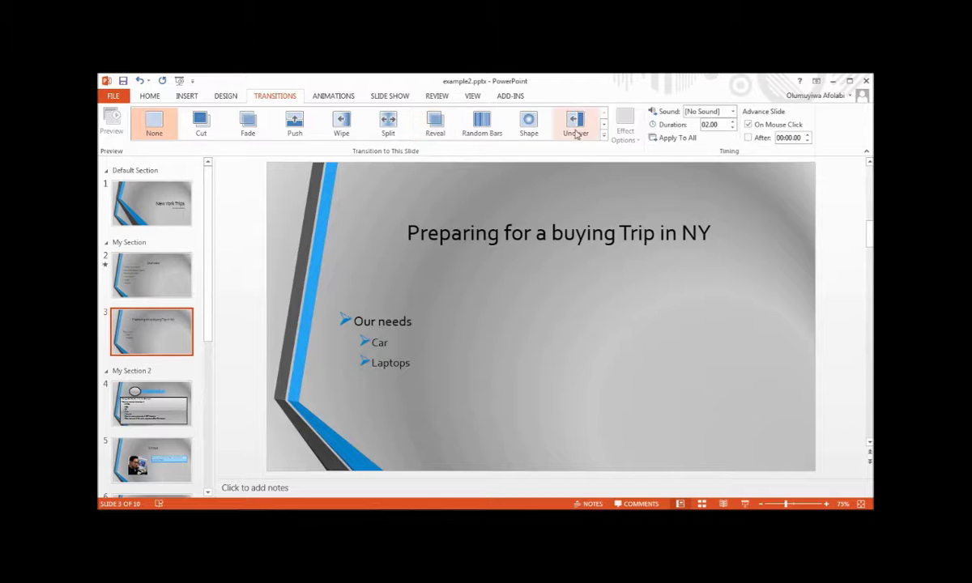
click(603, 139)
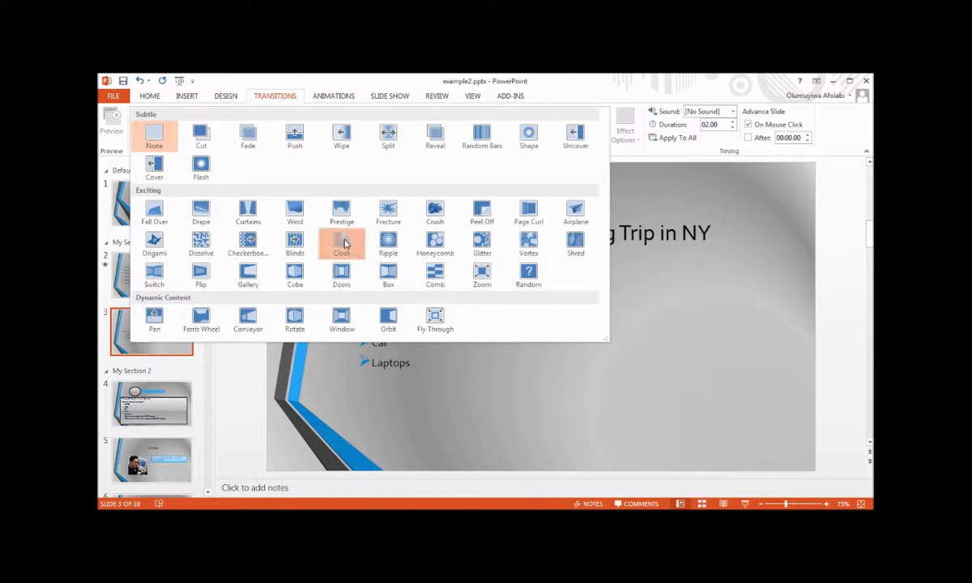
click(340, 242)
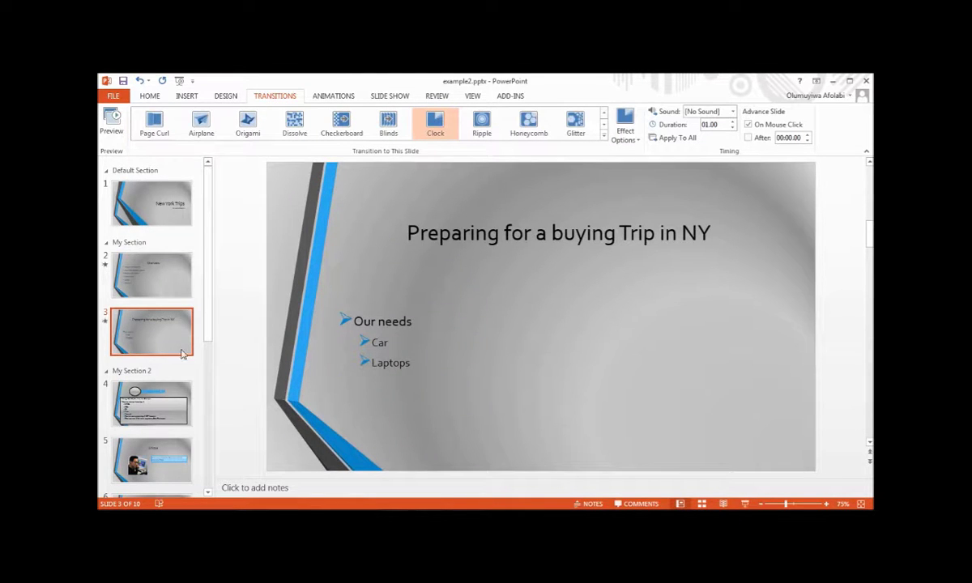
click(105, 321)
click(575, 123)
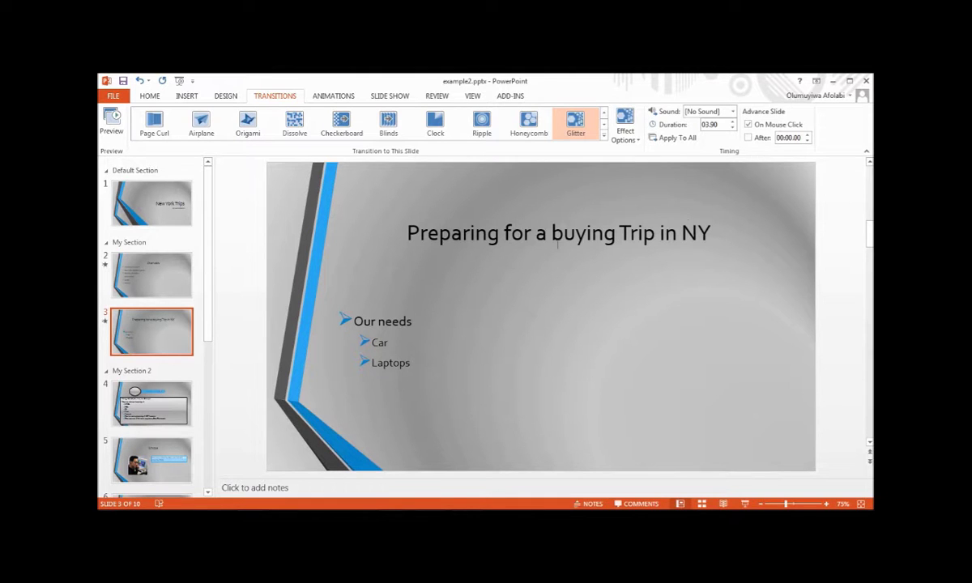
Step: Set the New York Trips title slide to advance automatically after 00:05.00 instead of on mouse click
click(153, 204)
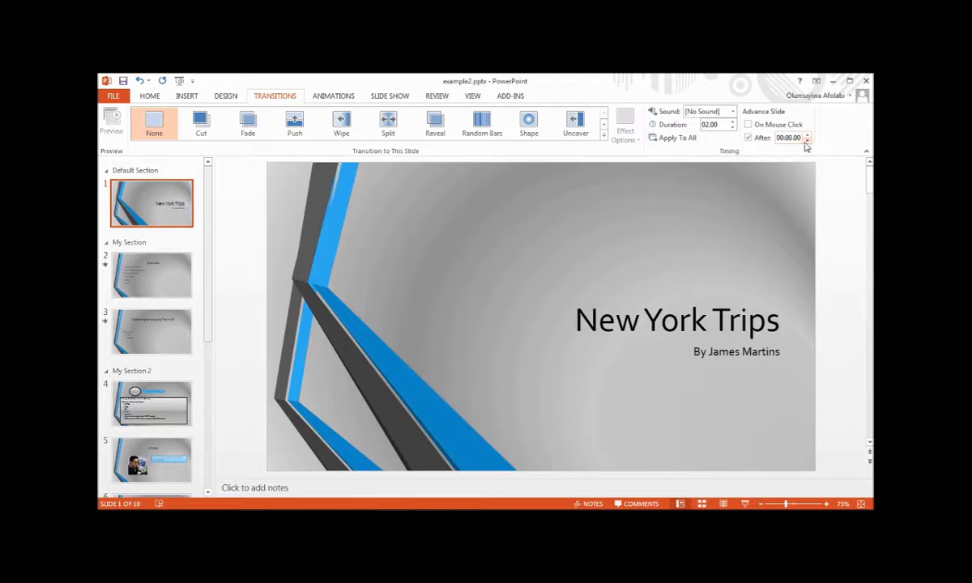
click(800, 138)
click(811, 140)
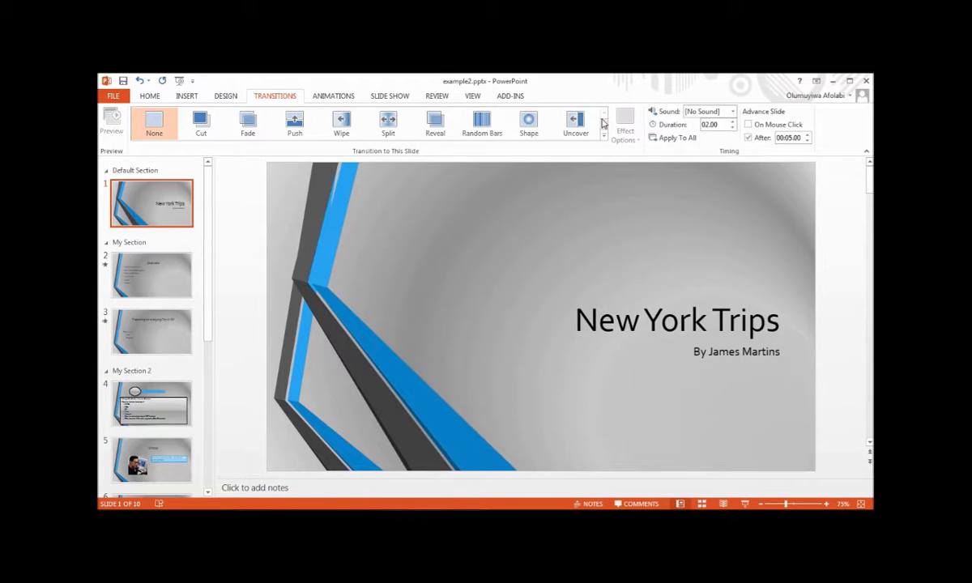
Step: Apply the Uncover transition to the title slide and run the slide show from the beginning
click(575, 125)
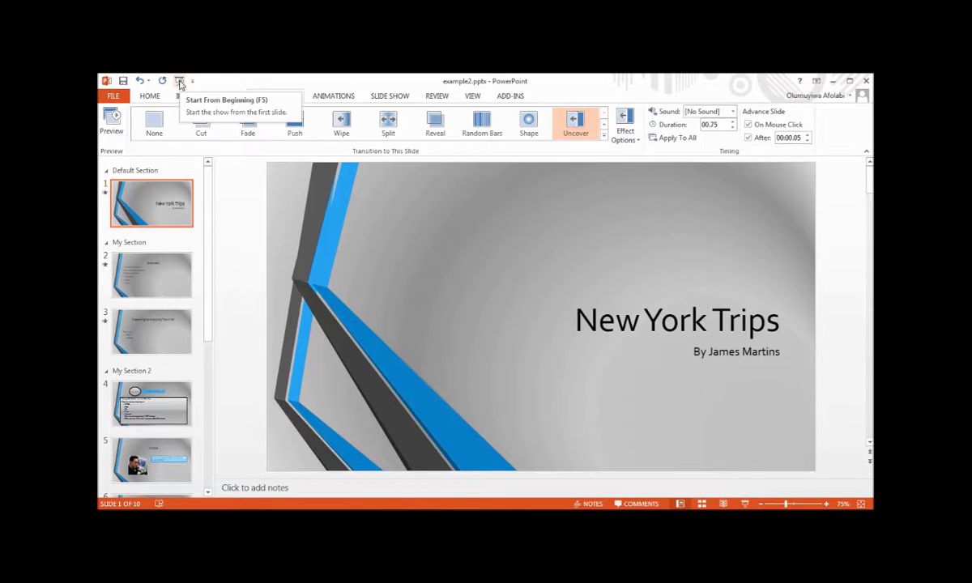
click(180, 84)
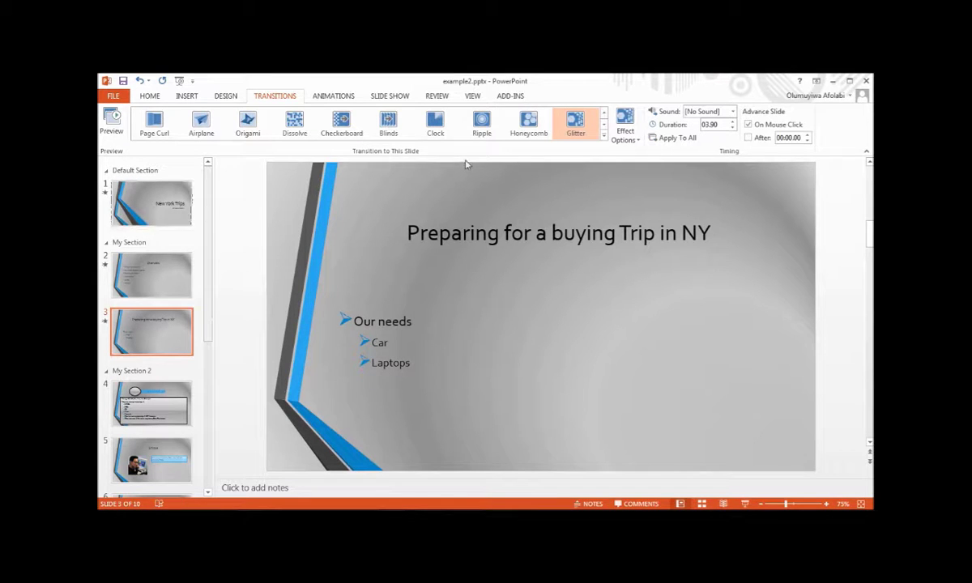
Step: Change the title slide's automatic advance time to 10
click(118, 209)
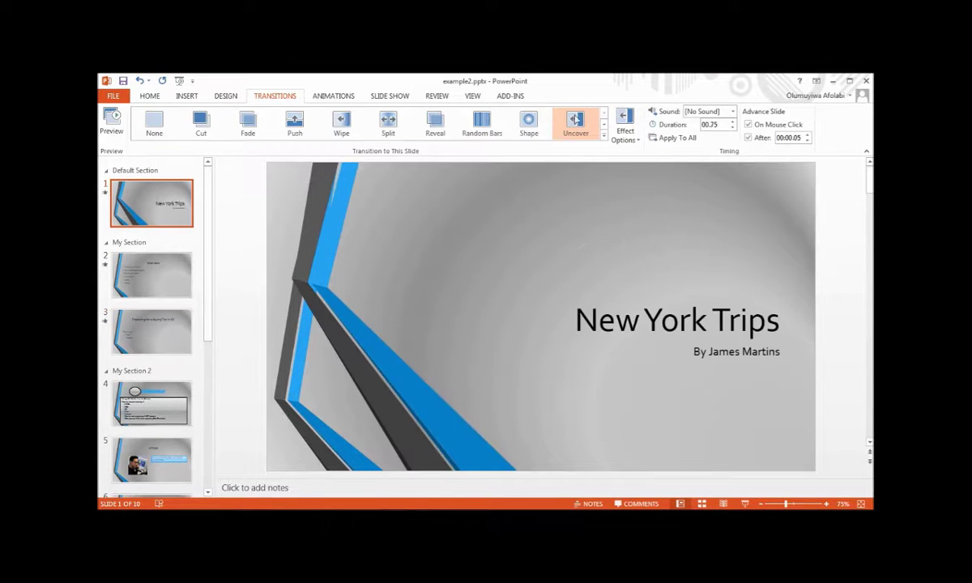
click(798, 136)
click(796, 222)
key(BackSpace)
key(BackSpace)
text(10)
Step: Try the Laser sound on slide 3's Glitter transition and preview it
scroll(202, 291, down, 1)
click(157, 273)
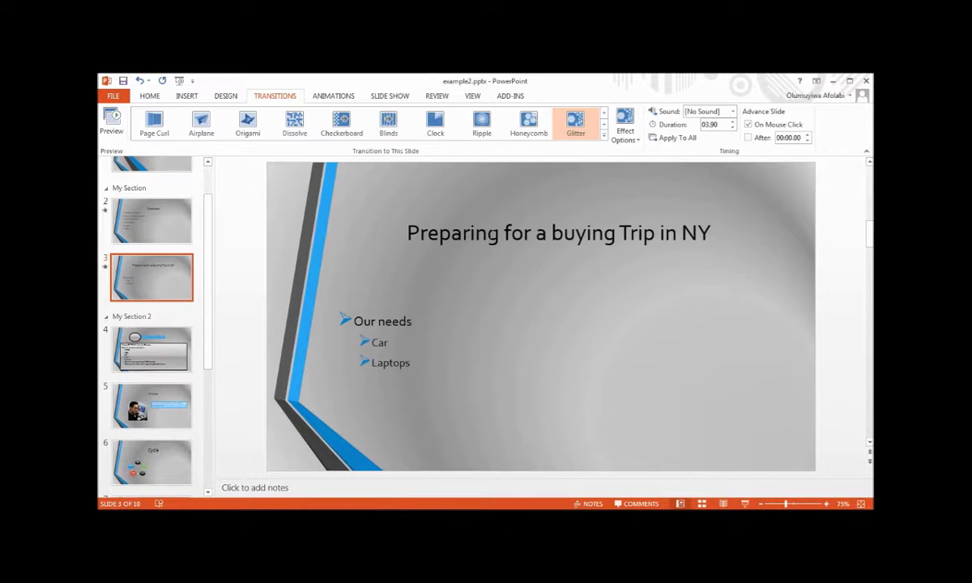
click(698, 112)
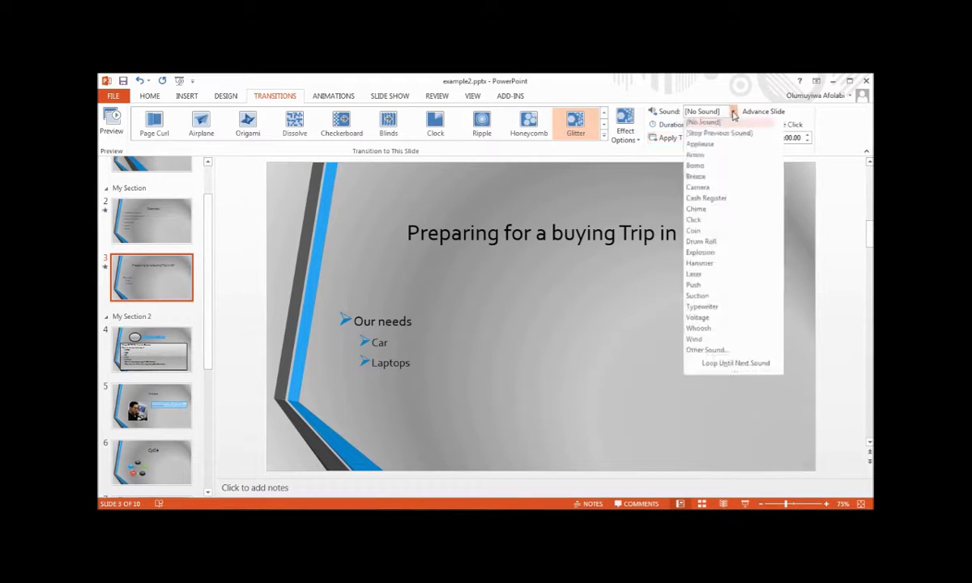
click(705, 277)
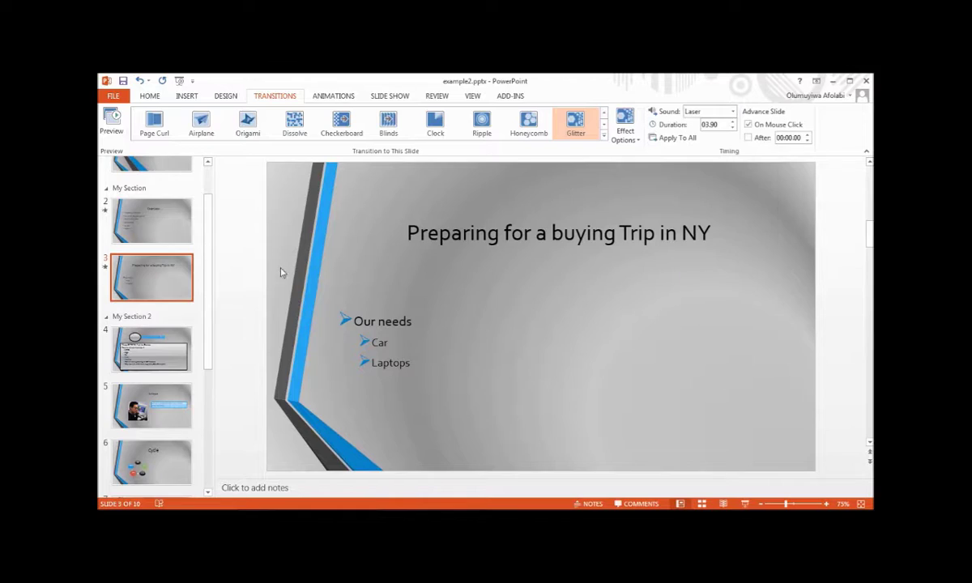
click(105, 267)
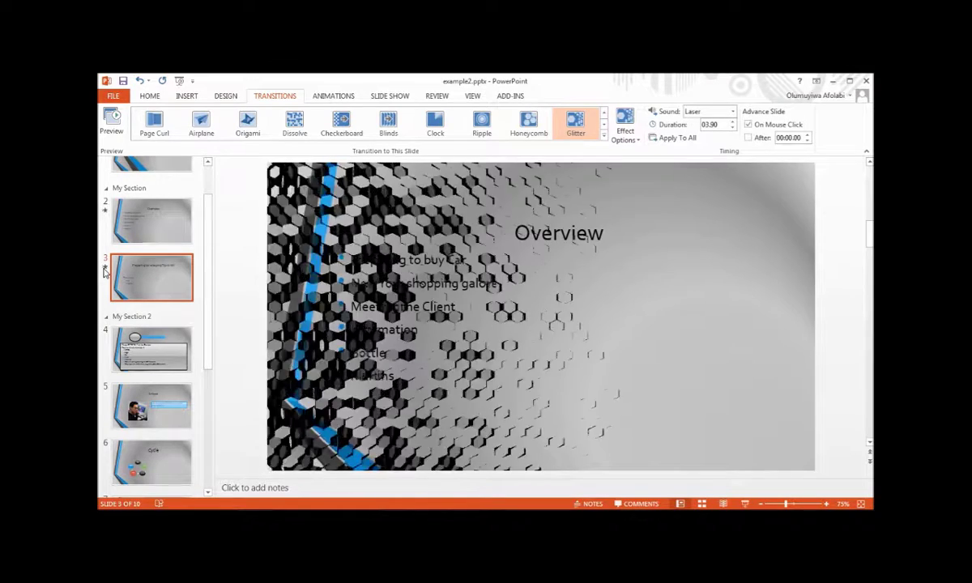
Step: Set the sound of slide 3's Glitter transition to Voltage and preview it
click(708, 112)
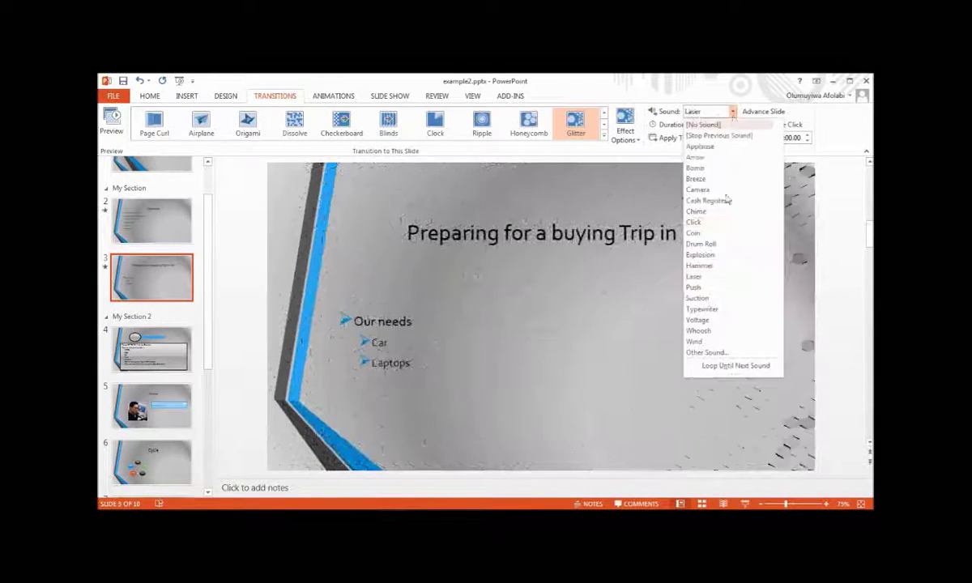
click(698, 320)
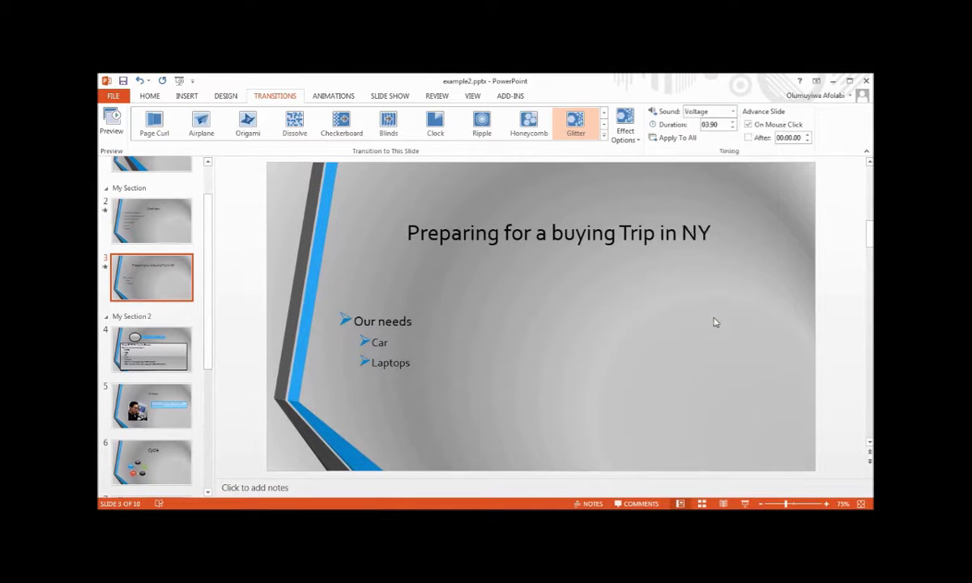
click(105, 269)
click(105, 270)
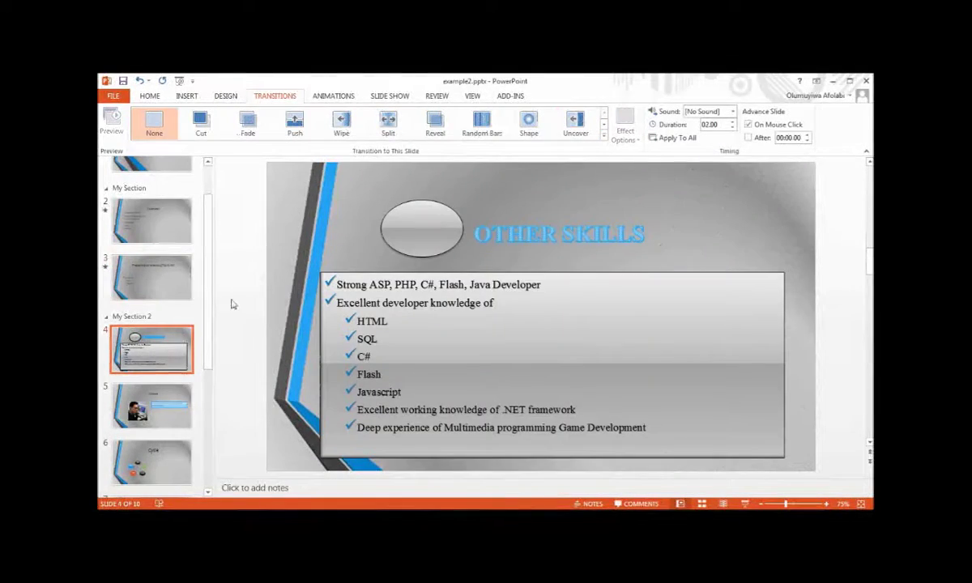
Step: Apply the Honeycomb transition with the Wind sound to slide 4 (Other Skills) and preview it
click(603, 136)
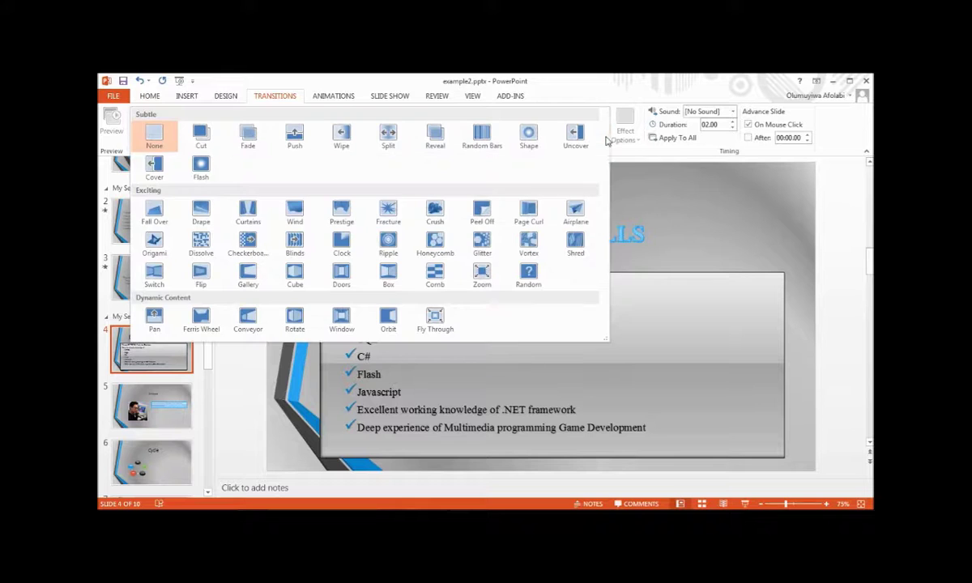
click(438, 245)
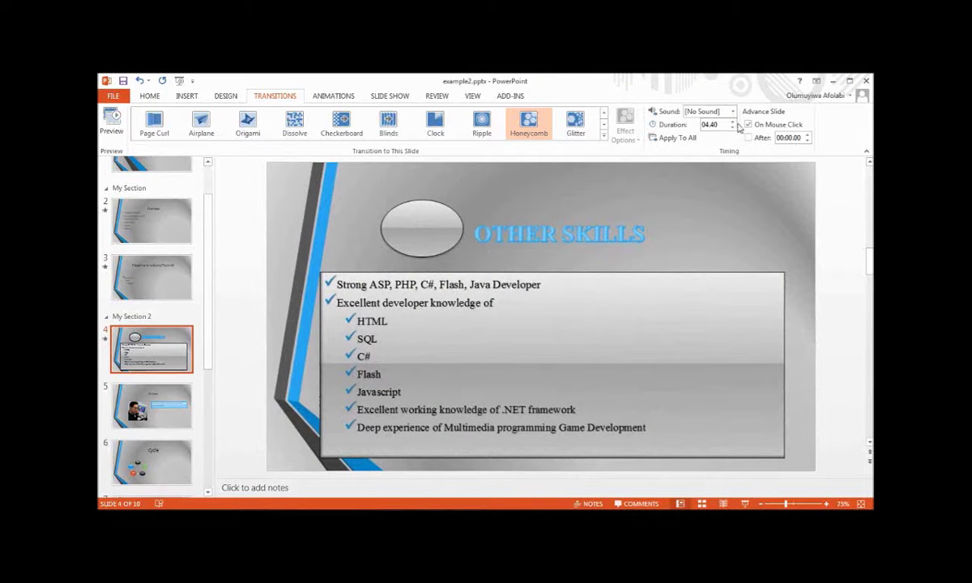
click(690, 111)
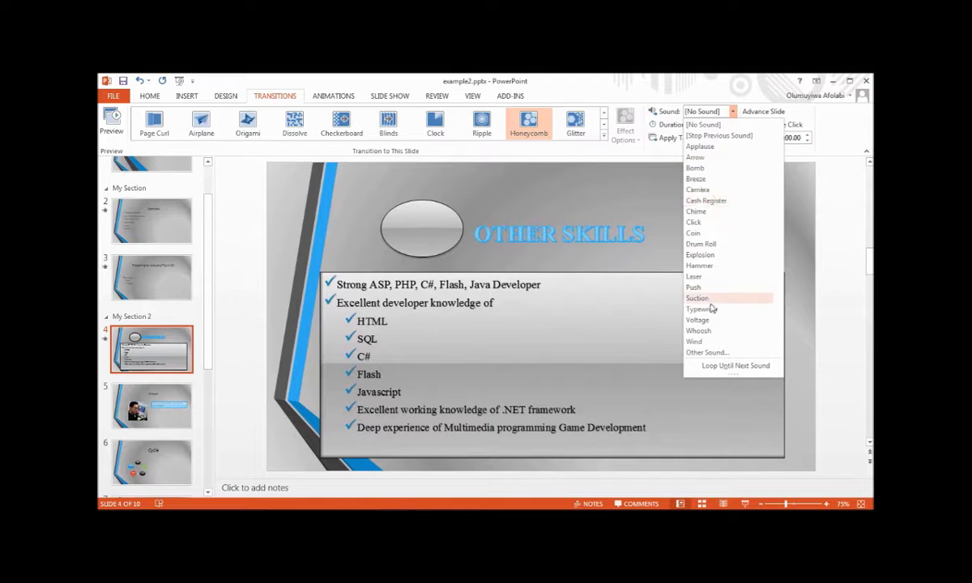
click(710, 343)
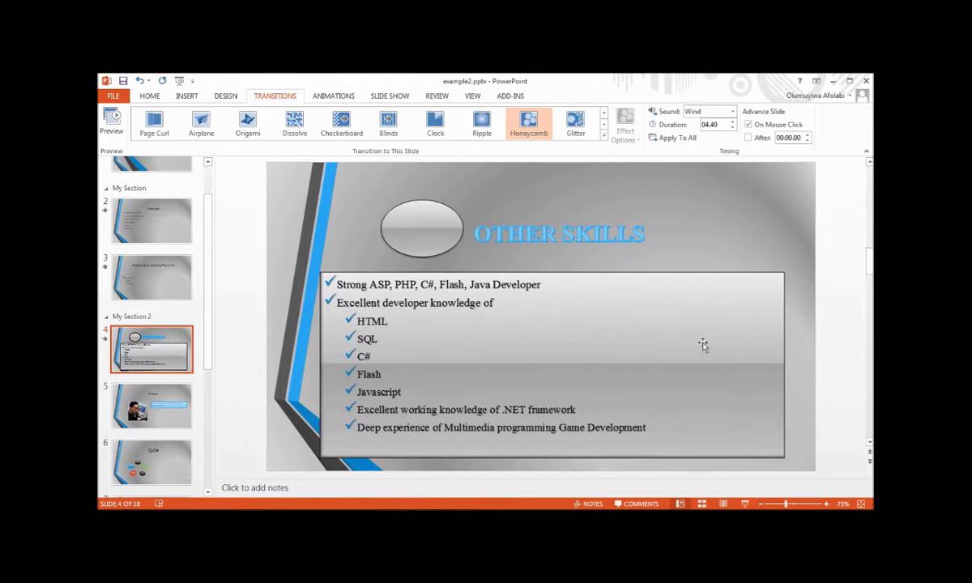
click(105, 340)
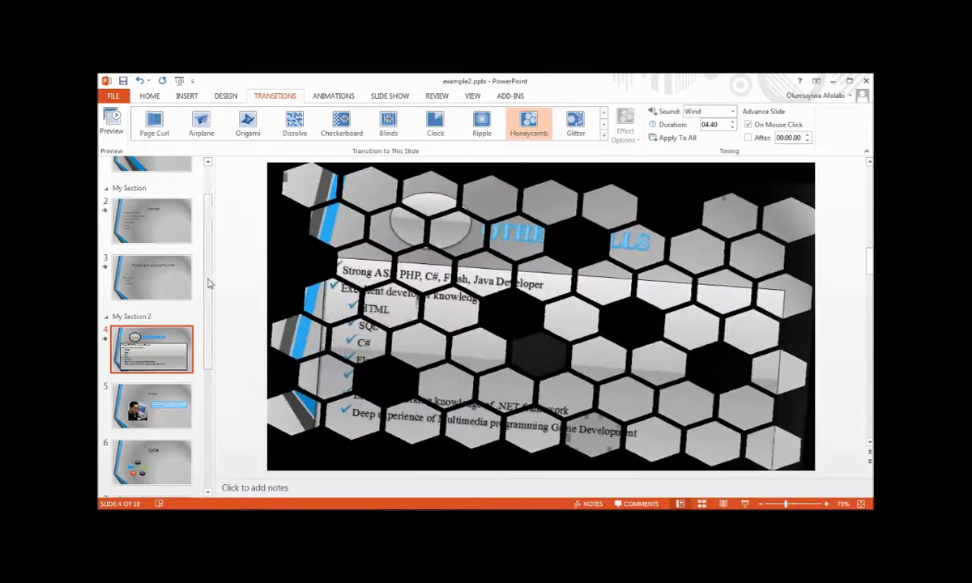
Step: Apply the Gallery transition to slide 5 (Unique)
scroll(208, 283, down, 2)
click(154, 299)
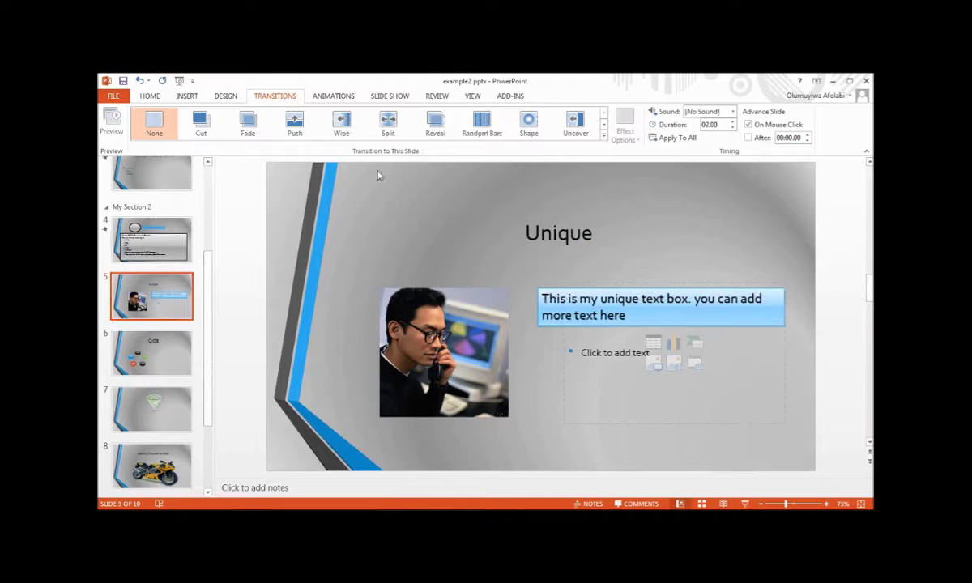
click(603, 136)
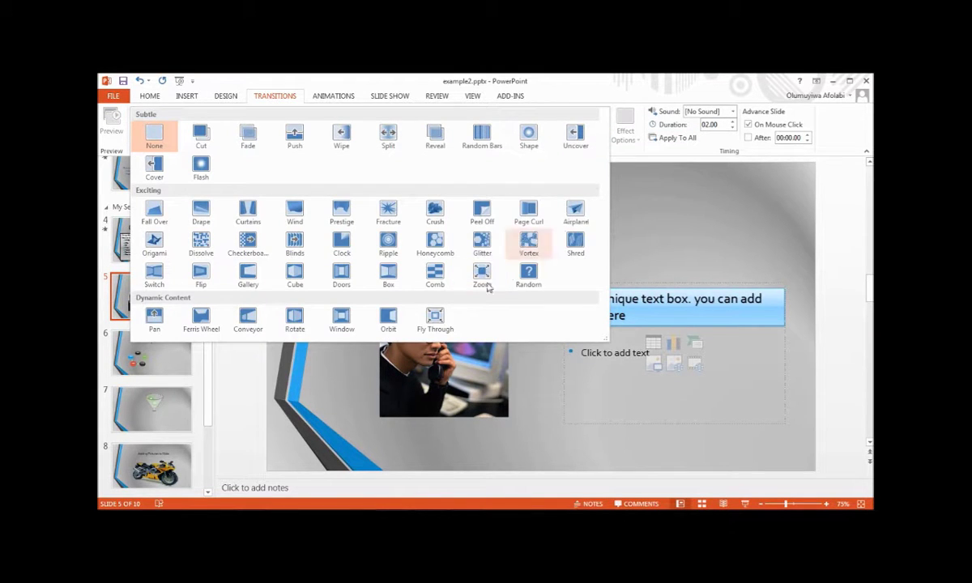
click(248, 278)
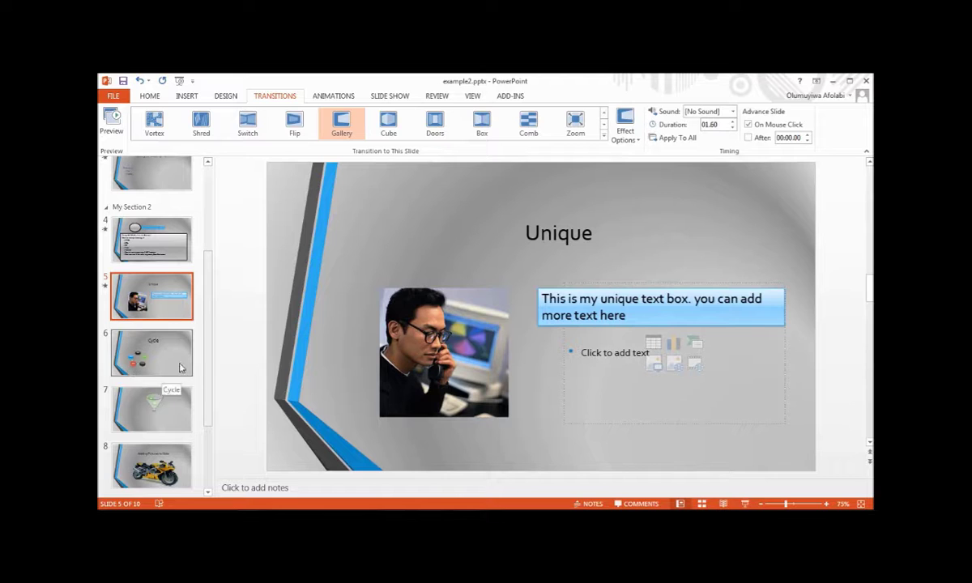
Step: Apply the Rotate transition to slide 6 (Cycle)
click(156, 362)
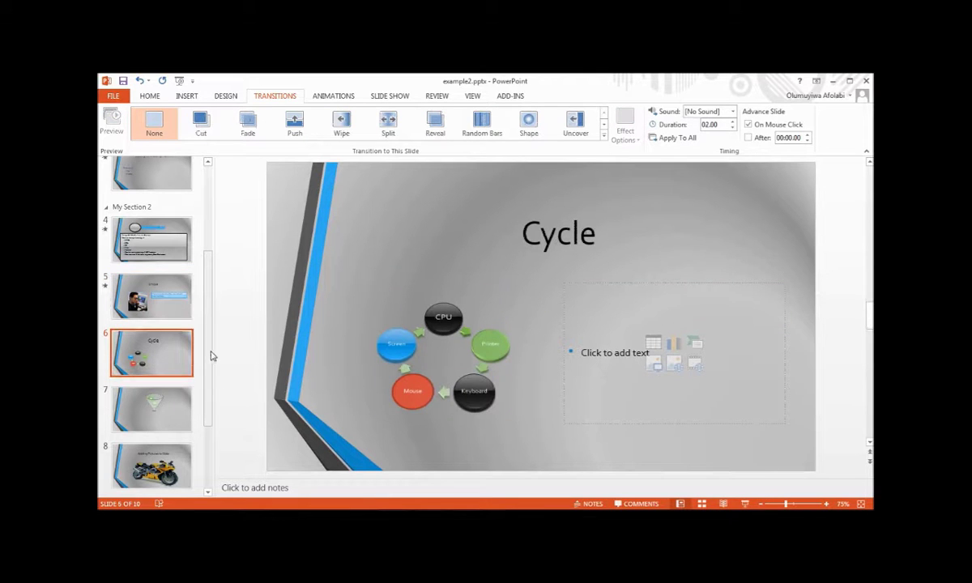
scroll(209, 364, down, 1)
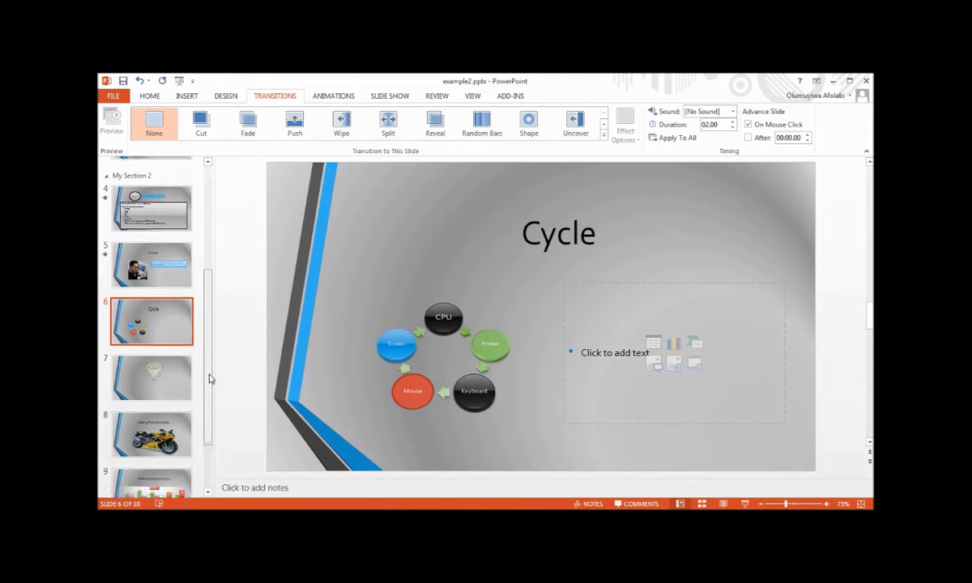
click(603, 135)
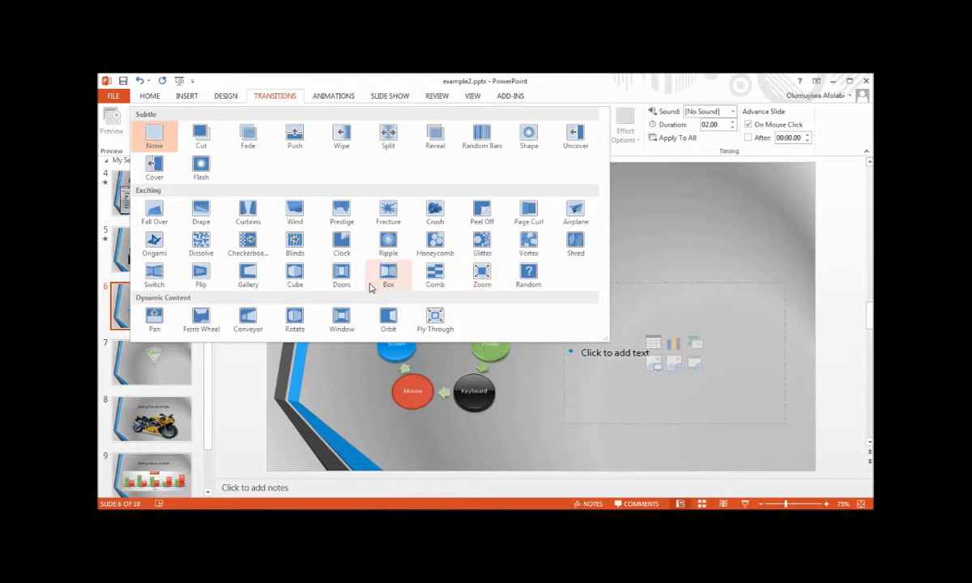
click(294, 319)
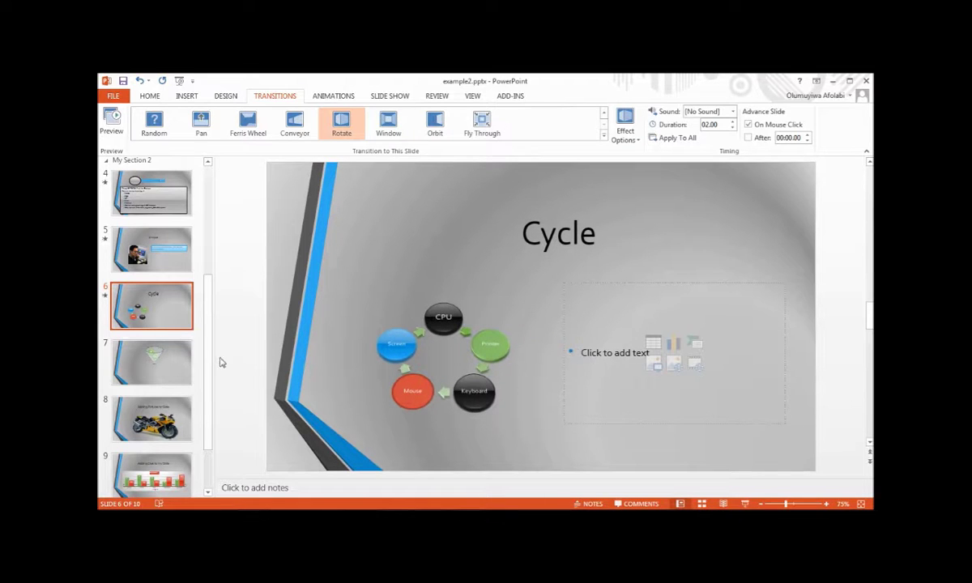
Step: Apply the Pan transition to slide 7, the one with the H2O funnel graphic
click(154, 361)
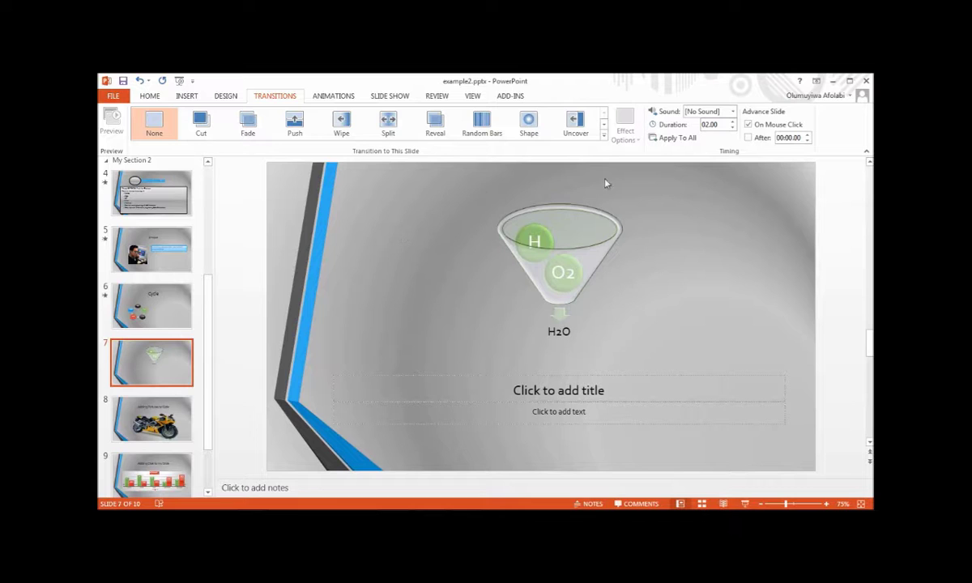
click(603, 136)
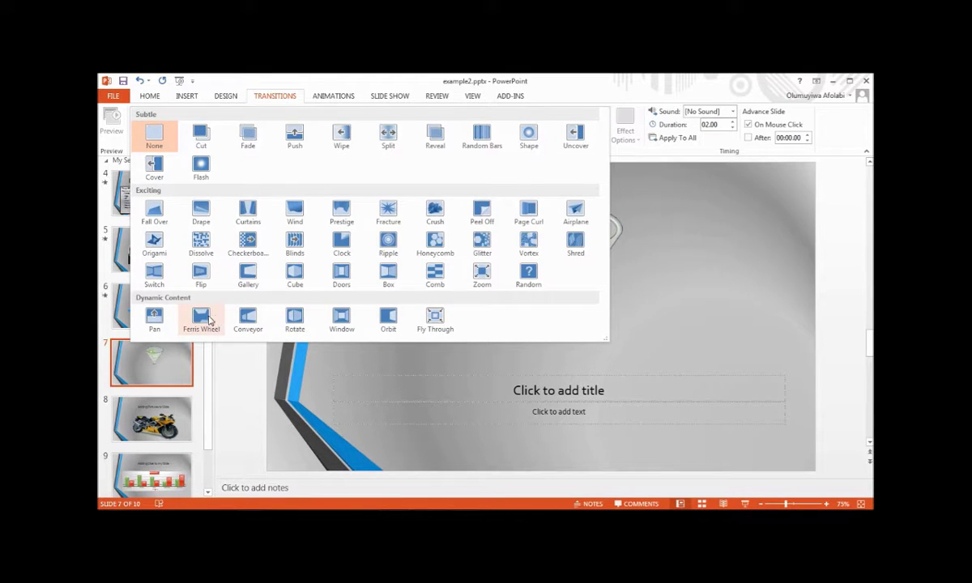
click(209, 320)
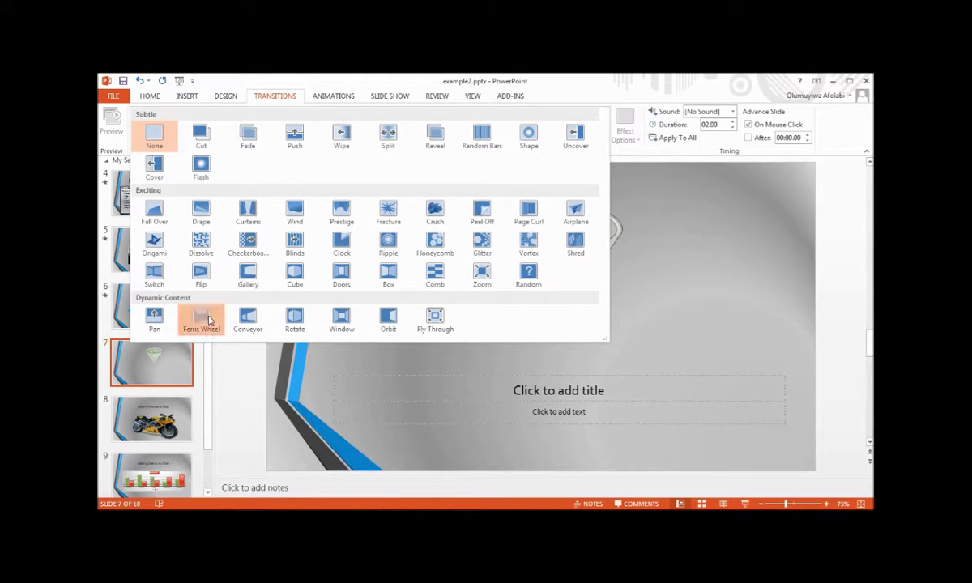
click(153, 318)
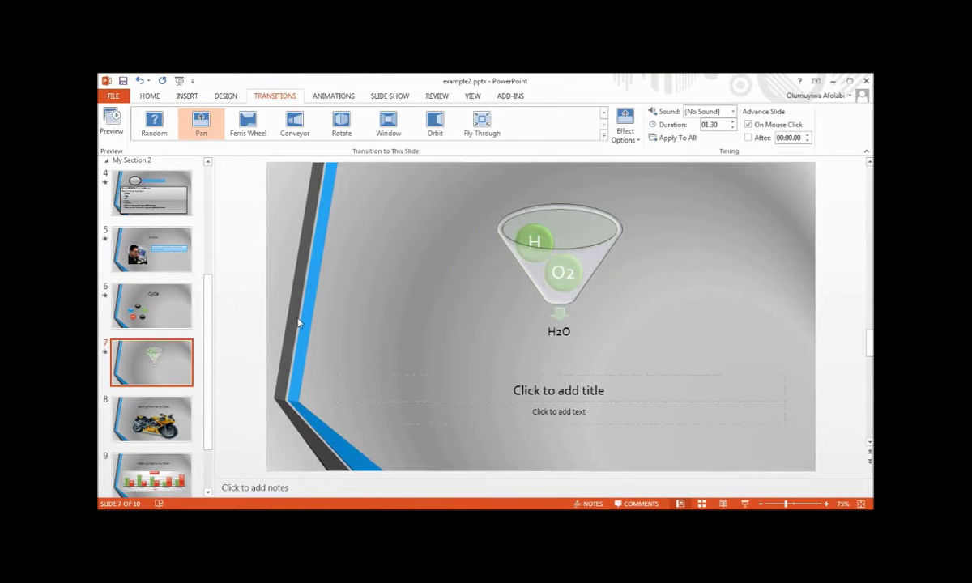
Step: Set the sound of slide 7's Pan transition to Bomb and preview it
scroll(198, 396, down, 2)
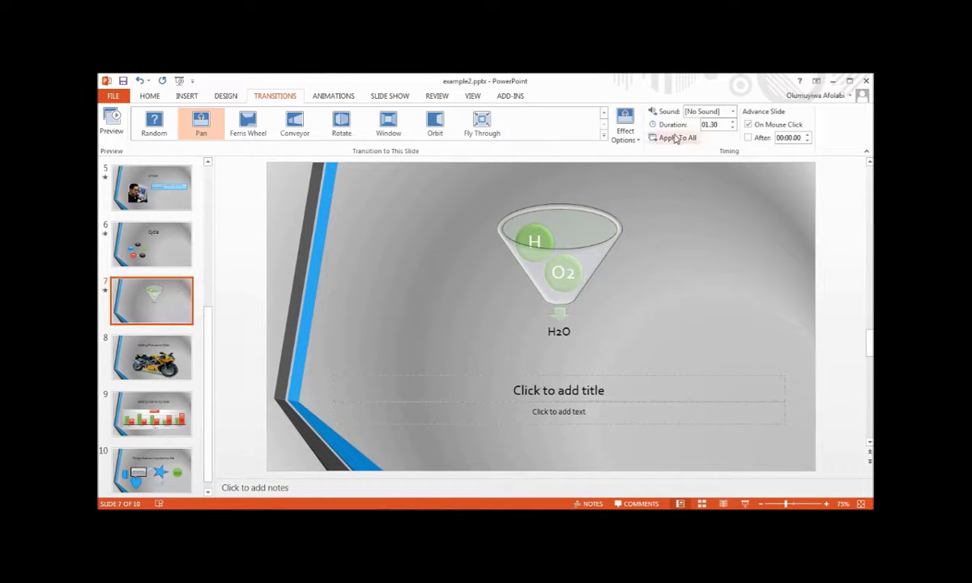
click(701, 111)
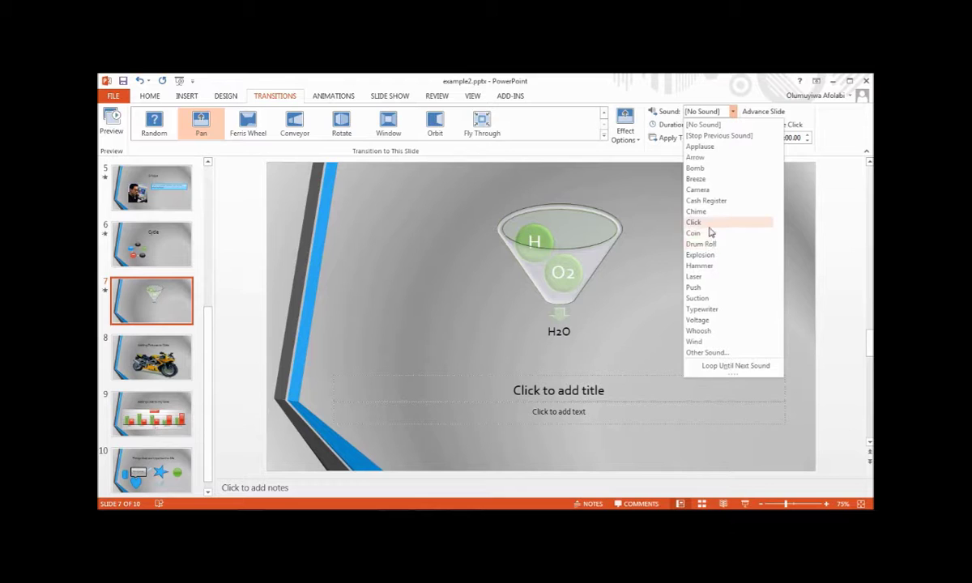
click(712, 168)
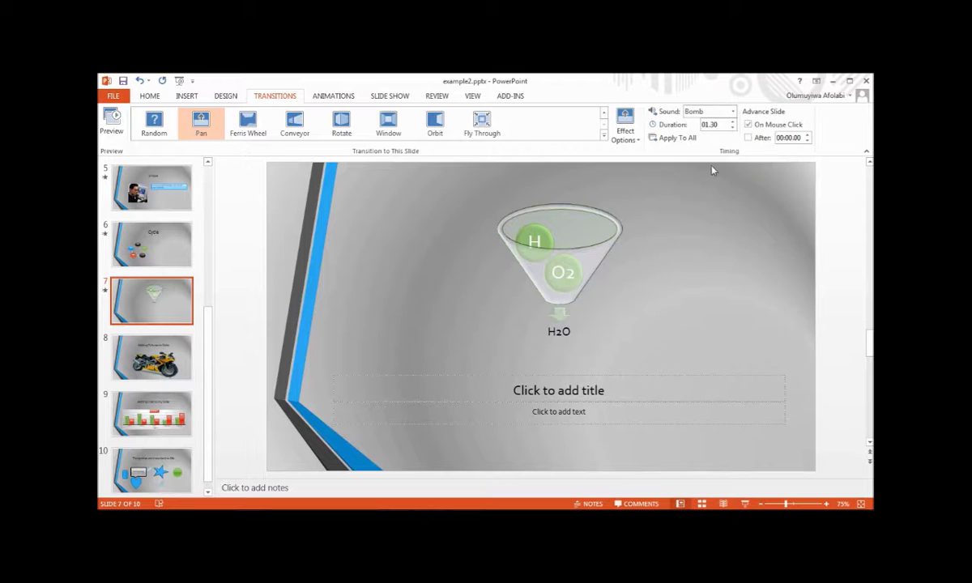
click(104, 289)
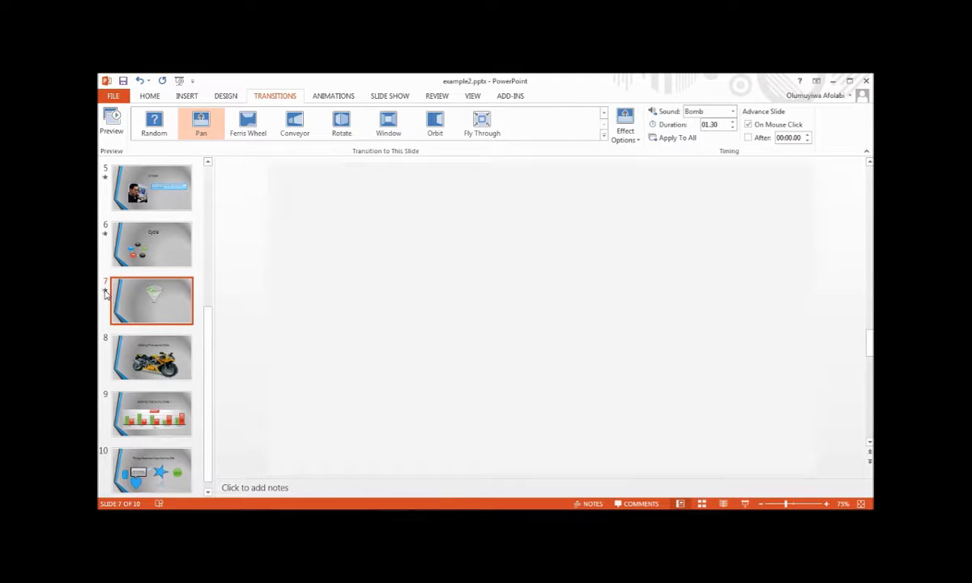
Step: Try the Flash and Cover transitions on slide 8 (Adding Pictures to Slide) and settle on Peel Off
click(115, 335)
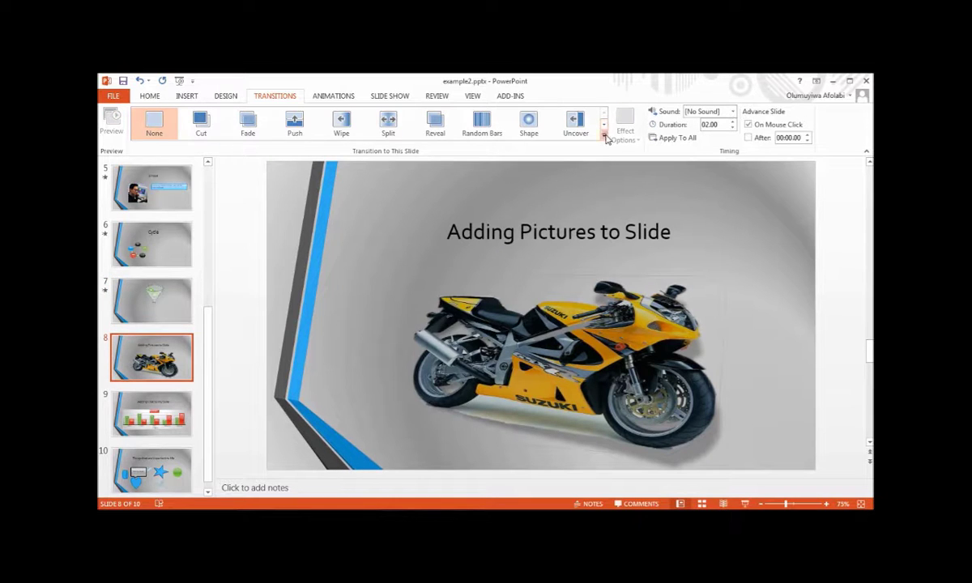
click(604, 137)
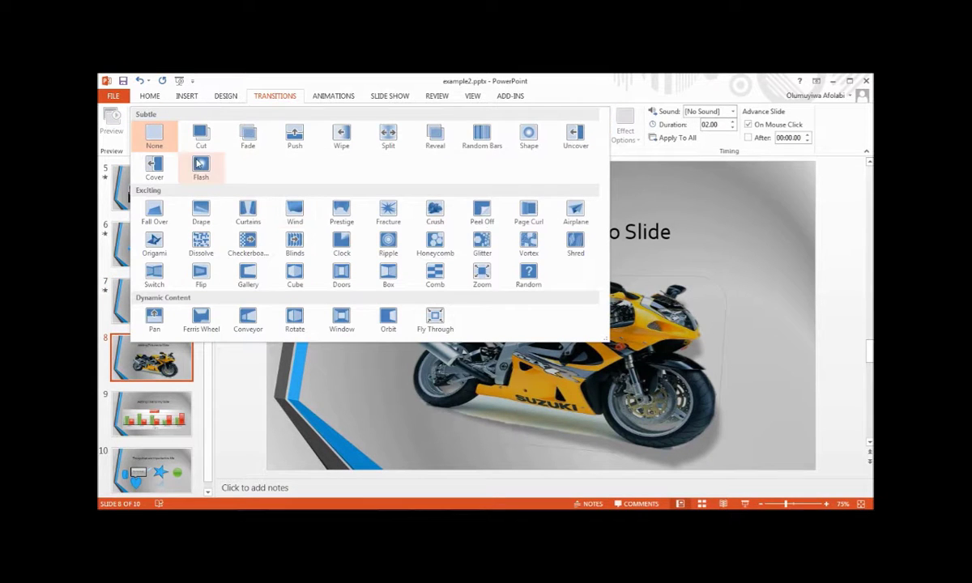
click(200, 166)
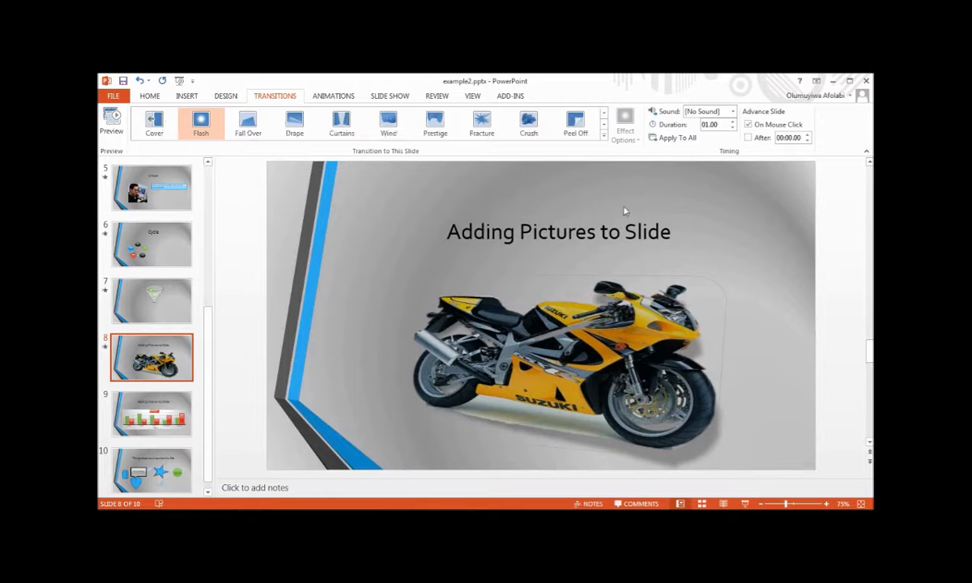
click(603, 137)
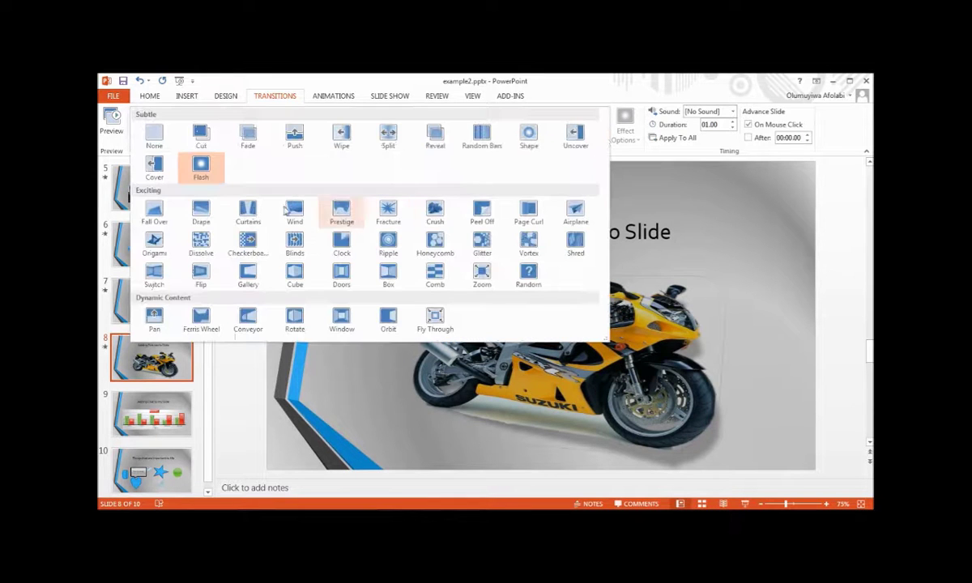
click(154, 169)
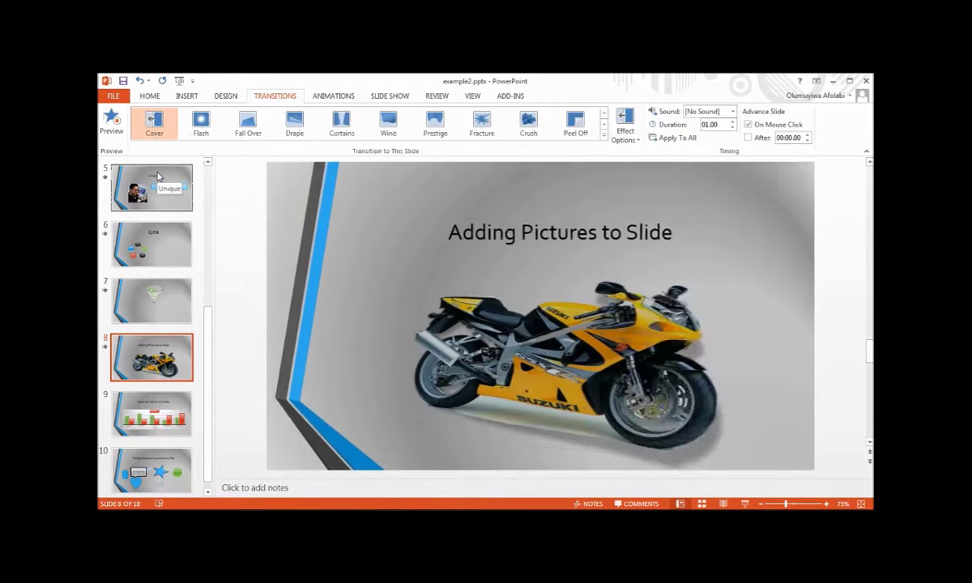
click(603, 137)
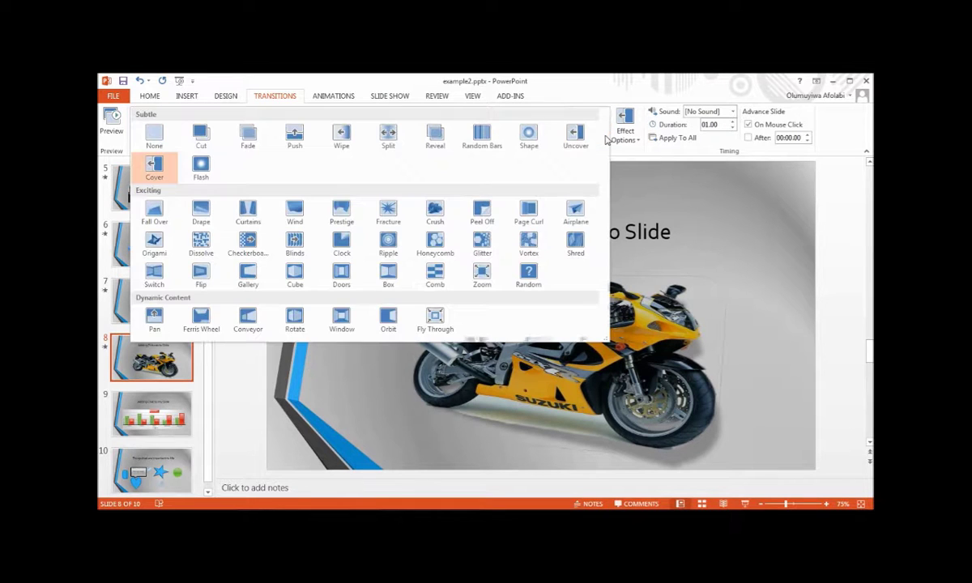
click(482, 212)
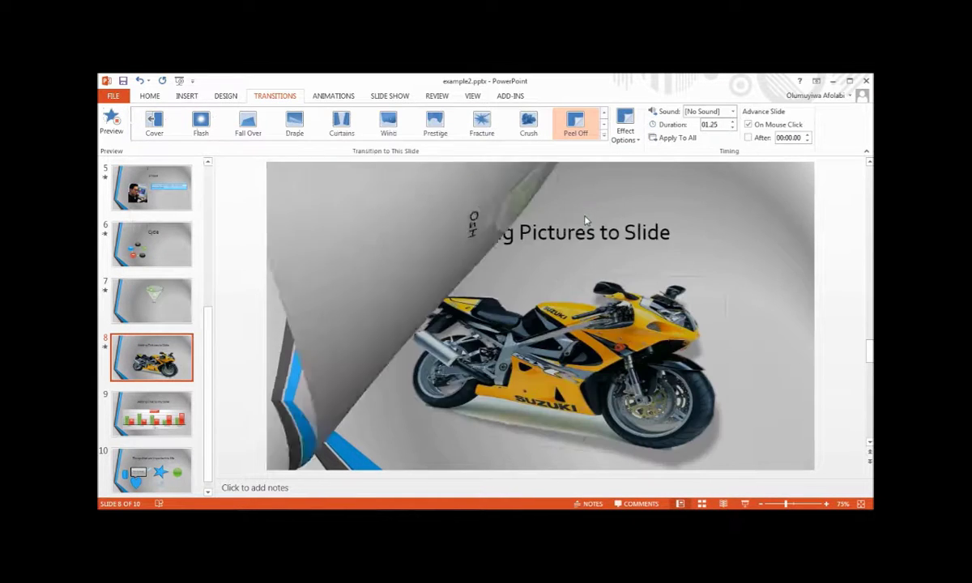
Step: Set the sound of slide 8's Peel Off transition to Suction and preview it
click(732, 111)
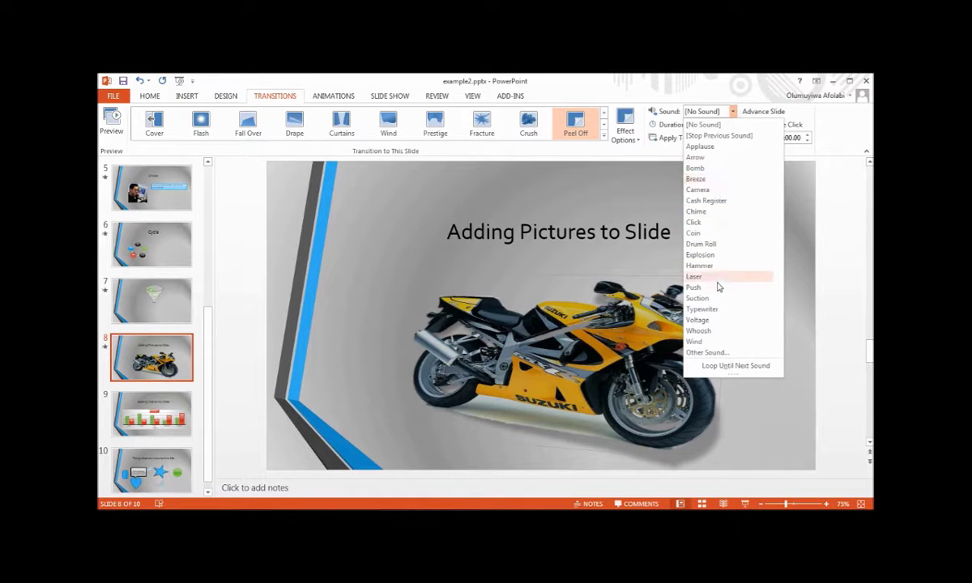
click(698, 297)
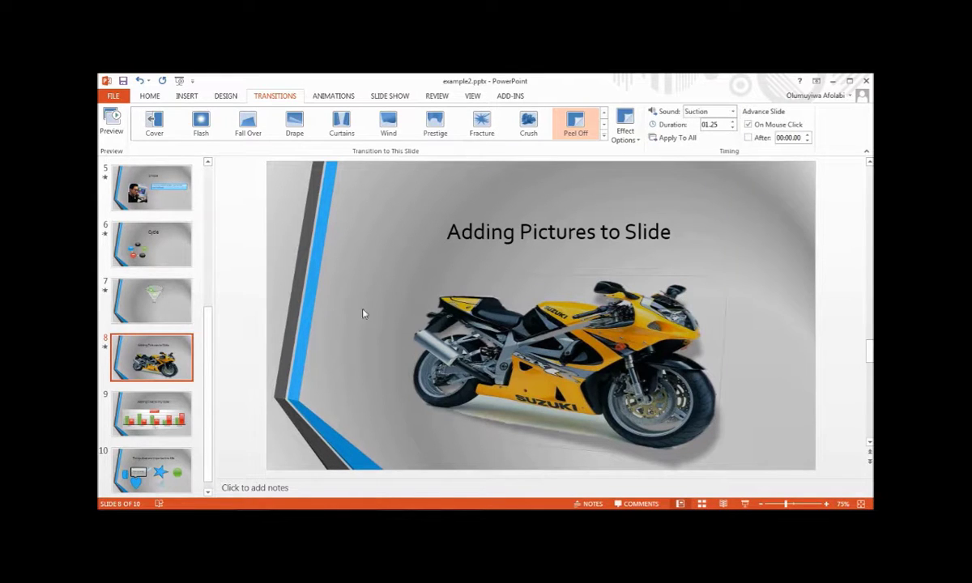
click(105, 347)
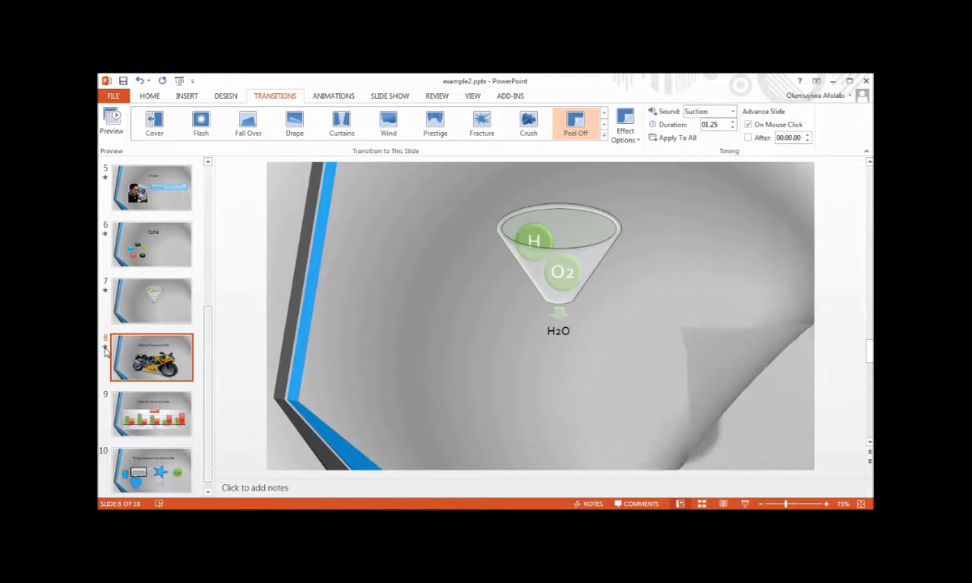
Step: Apply the Box transition to slide 9 (Adding Chat to my Slide)
click(154, 408)
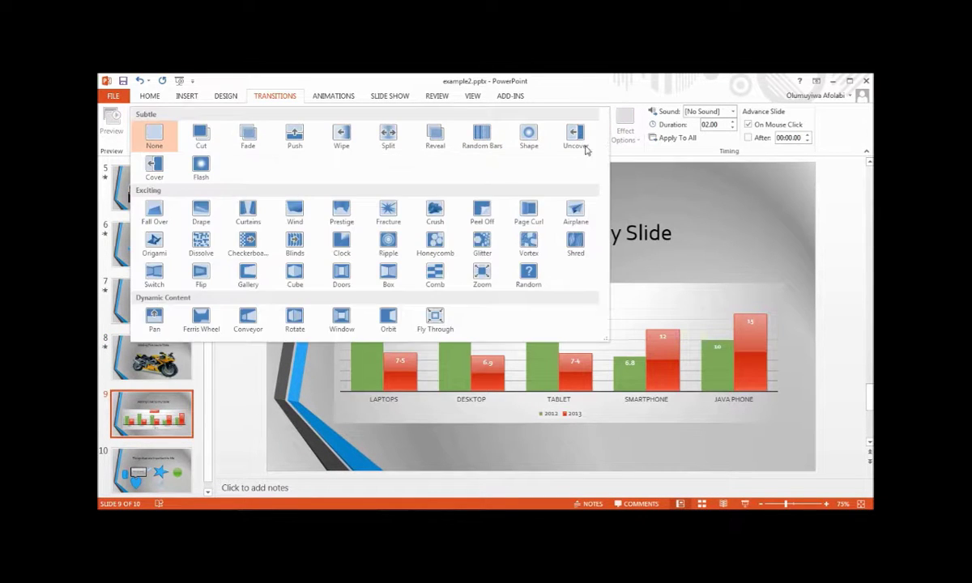
click(388, 272)
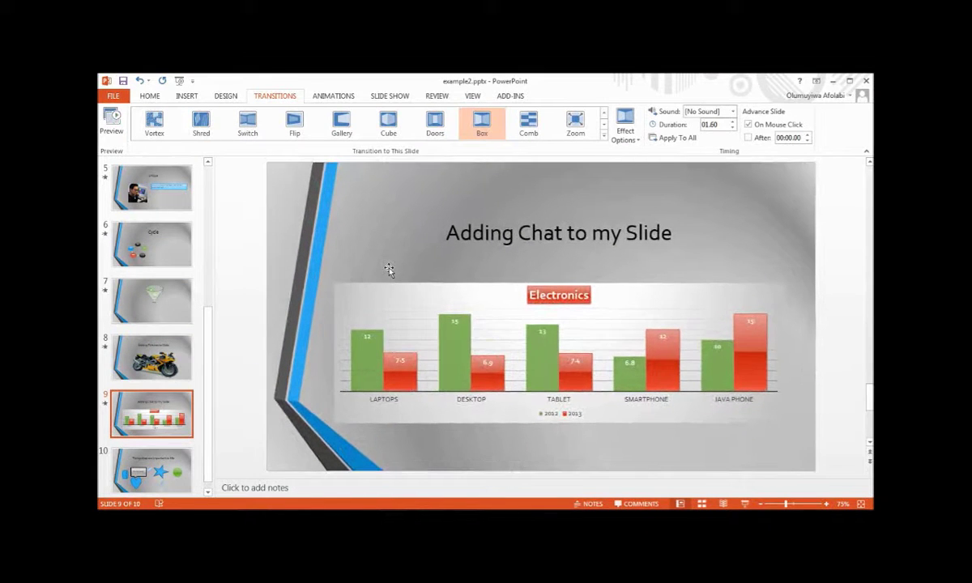
Step: Play the slide show from the beginning and advance from the title slide to the Overview slide
scroll(208, 397, down, 1)
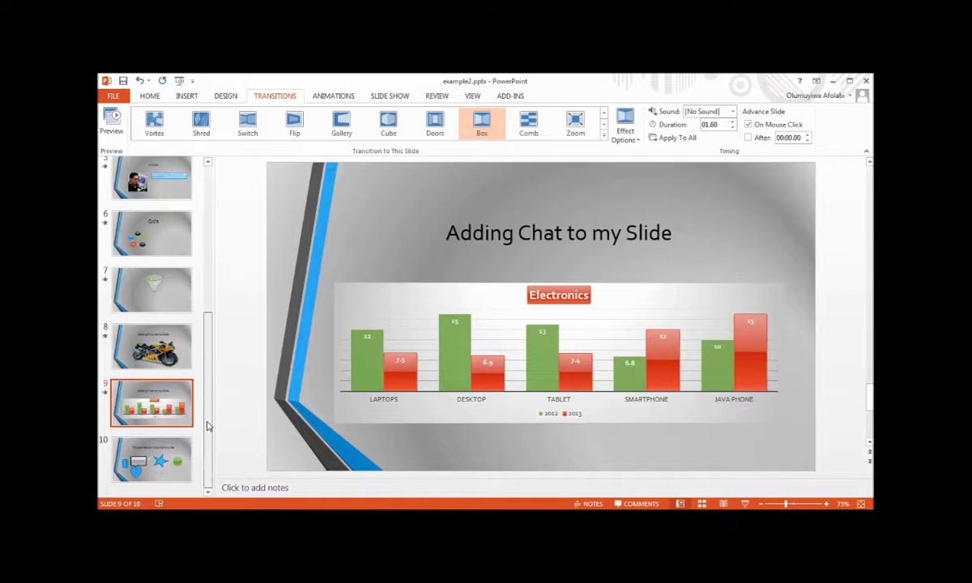
drag(206, 425, 213, 401)
drag(210, 296, 208, 204)
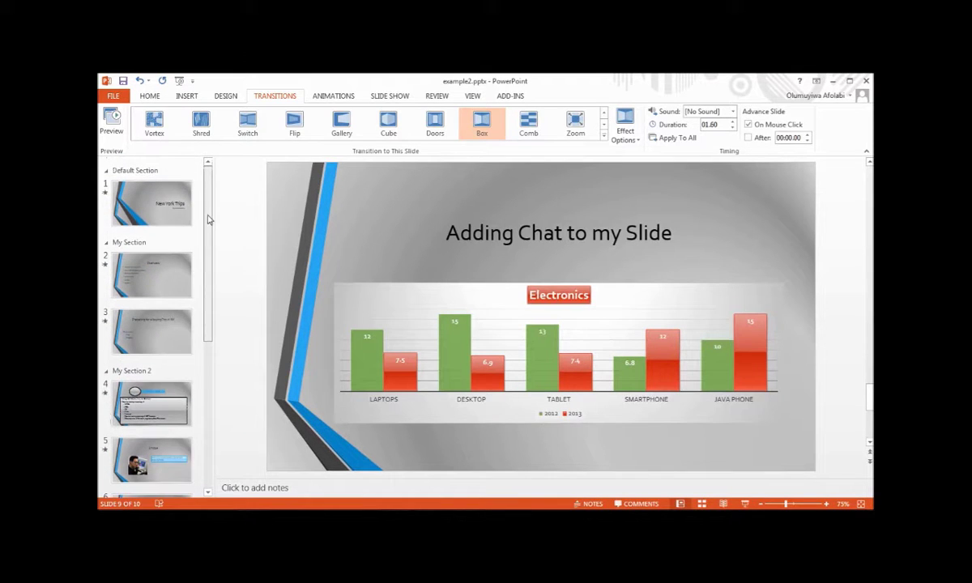
click(179, 86)
click(486, 292)
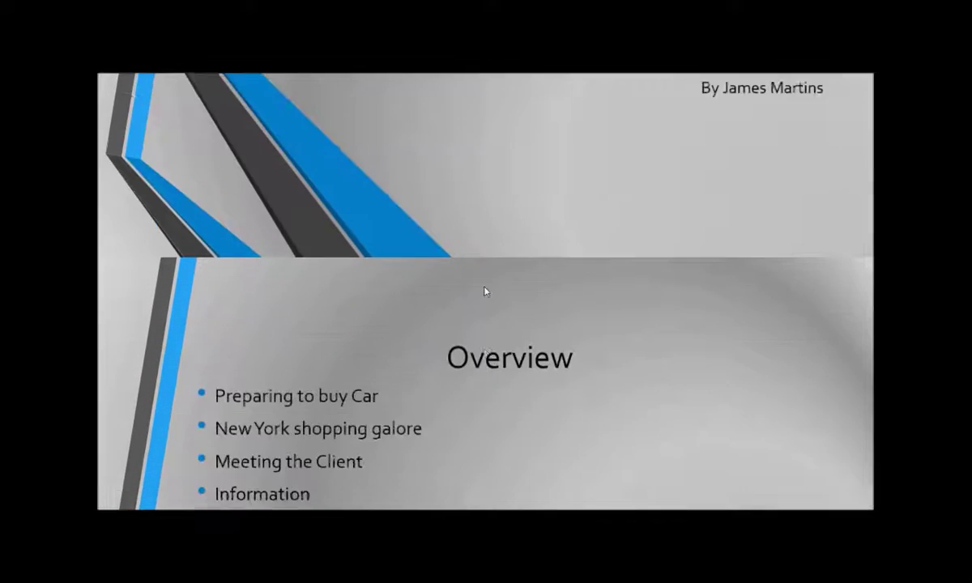